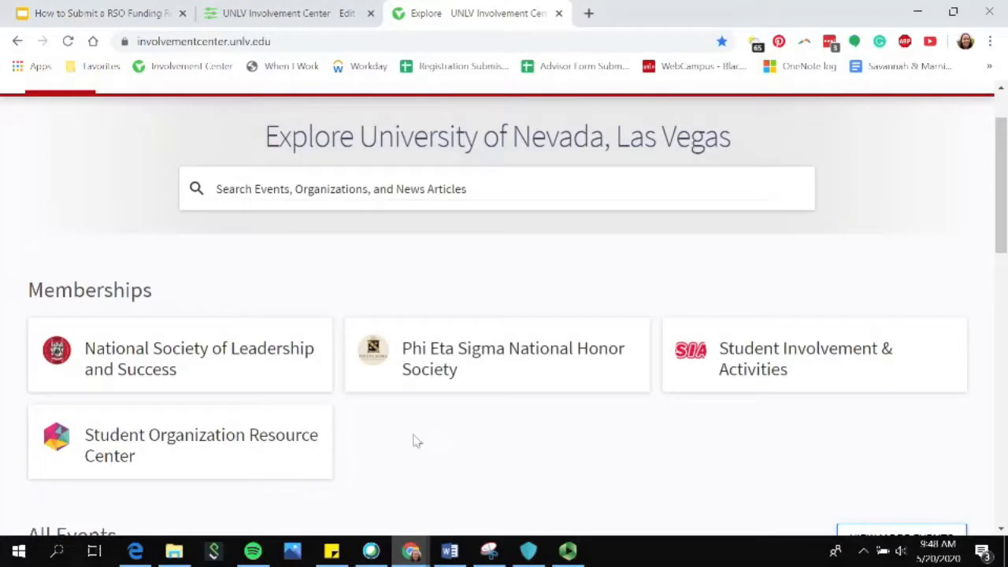
Open the management area of the Student Organization Resource Center and start a new funding request from its Finance page.
{"action": "left_click", "coordinate": [309, 476]}
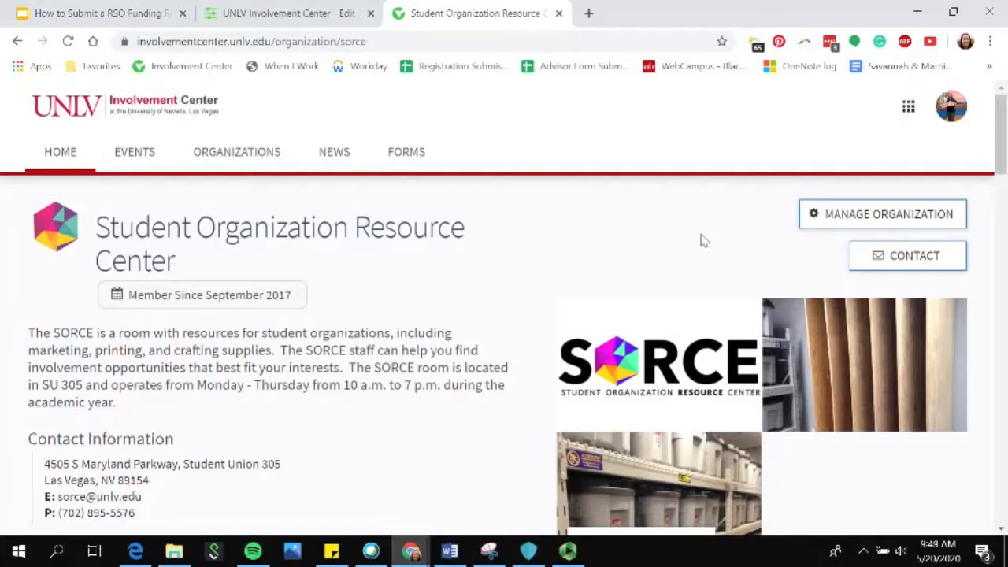
{"action": "left_click", "coordinate": [919, 217]}
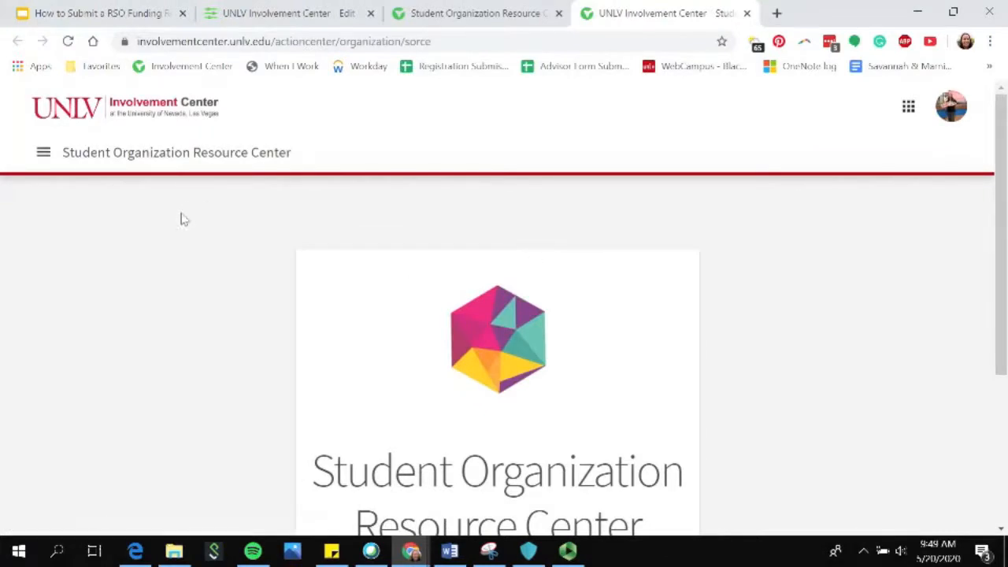
{"action": "left_click", "coordinate": [43, 161]}
{"action": "scroll", "coordinate": [123, 393], "scroll_direction": "down", "scroll_amount": 2}
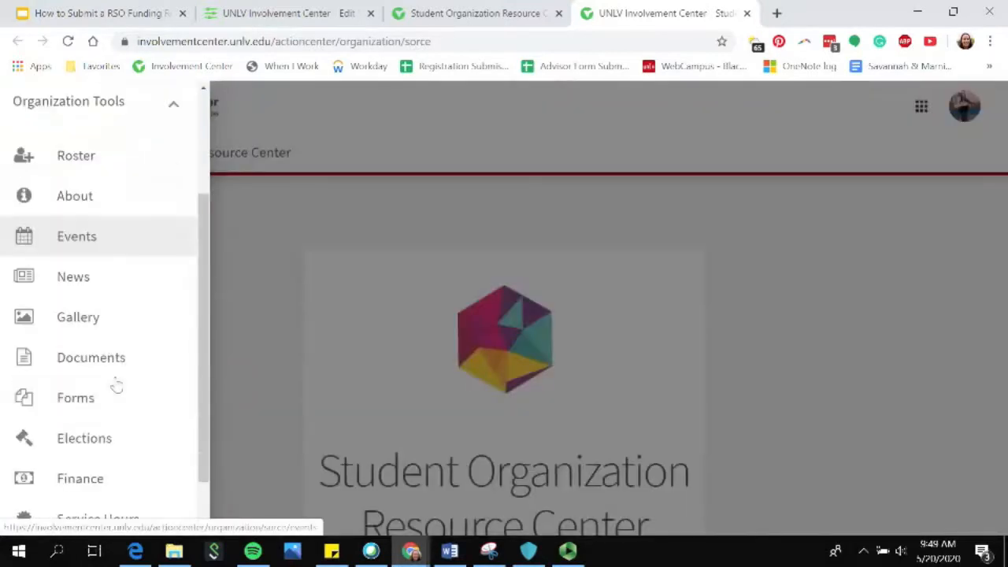
{"action": "left_click", "coordinate": [99, 481]}
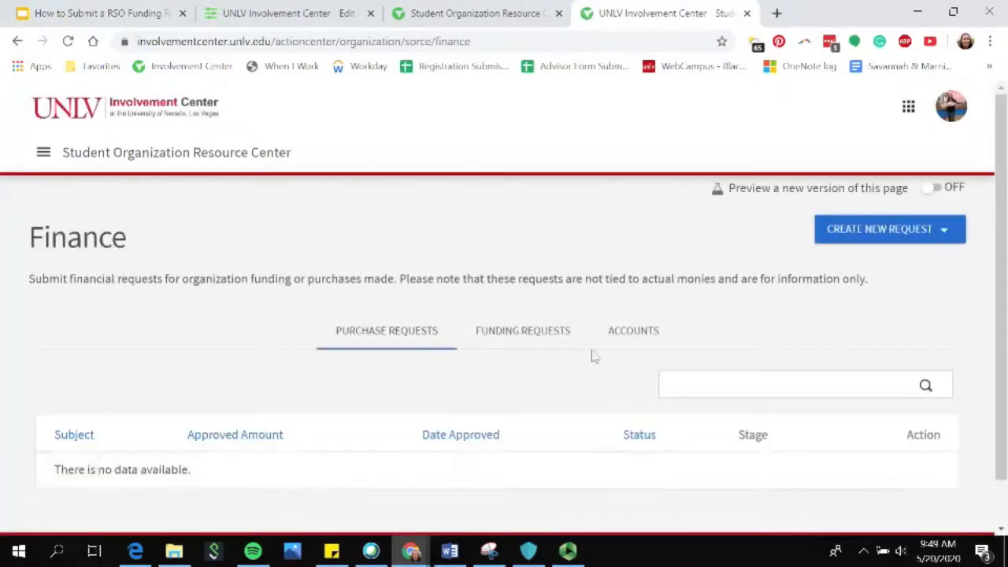
{"action": "left_click", "coordinate": [911, 241]}
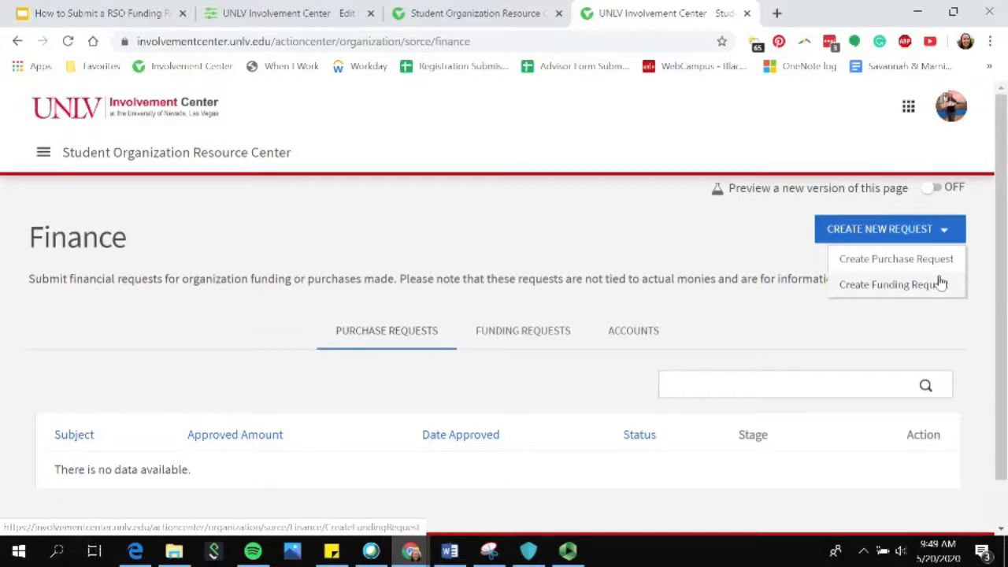
{"action": "left_click", "coordinate": [872, 286]}
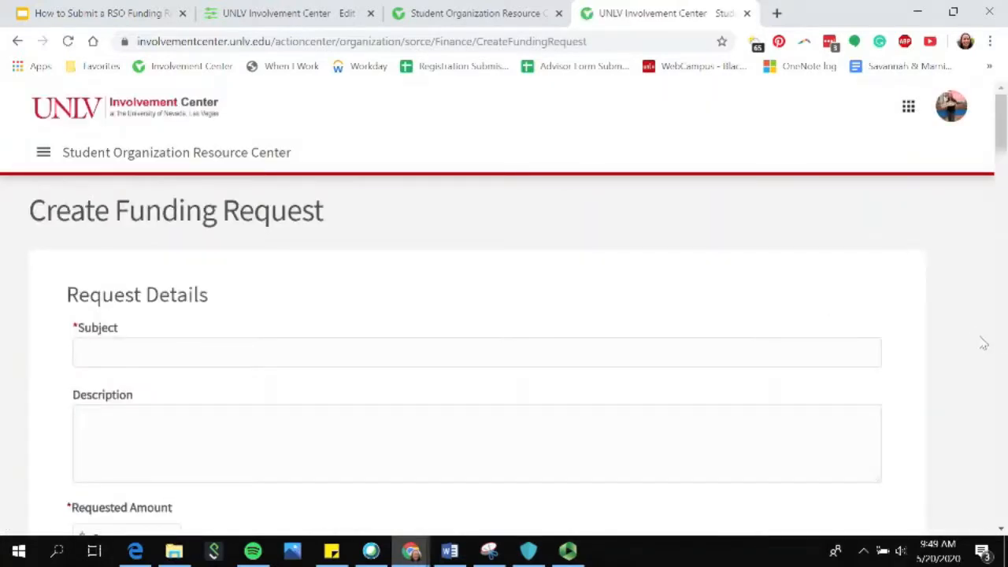
Enter "Test funding request for SORCES" as the subject of the funding request.
{"action": "left_click", "coordinate": [326, 351]}
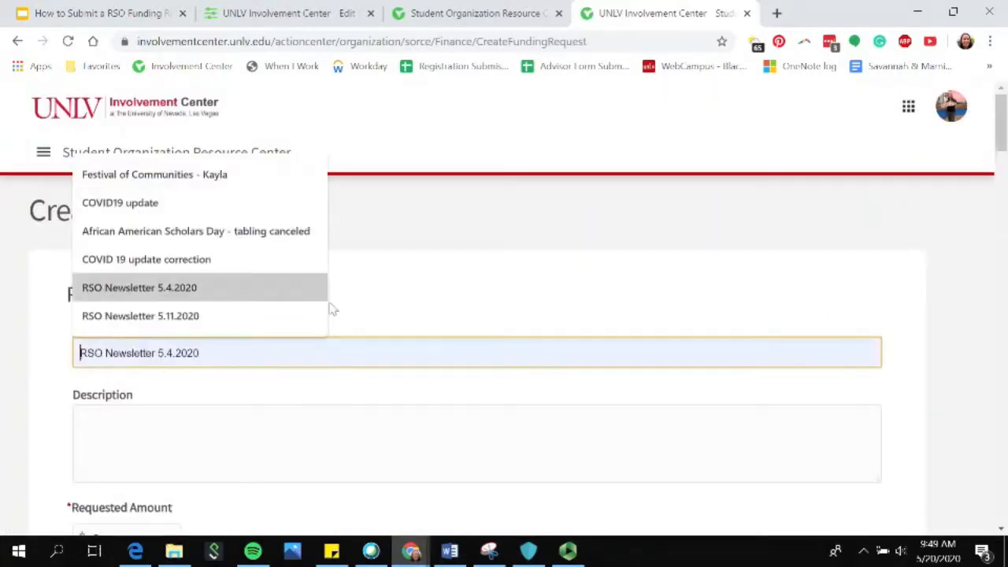
{"action": "left_click", "coordinate": [400, 310]}
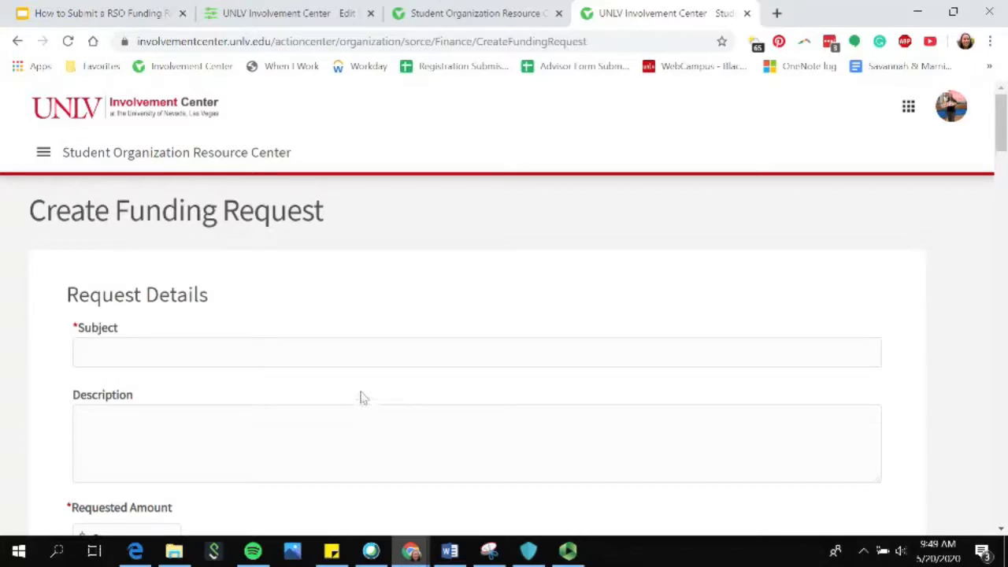
{"action": "left_click", "coordinate": [182, 361]}
{"action": "type", "text": "Test funding r"}
{"action": "type", "text": "esut fo"}
{"action": "key", "text": "BackSpace"}
{"action": "key", "text": "BackSpace"}
{"action": "key", "text": "BackSpace"}
{"action": "key", "text": "BackSpace"}
{"action": "type", "text": "est for SORCES"}
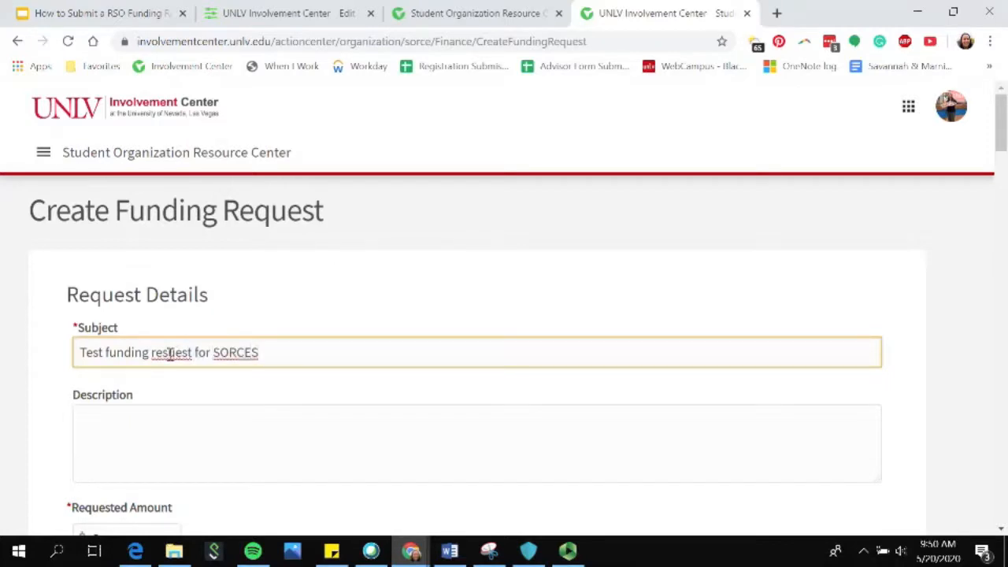
{"action": "left_click", "coordinate": [164, 354]}
{"action": "key", "text": "BackSpace"}
{"action": "type", "text": "q"}
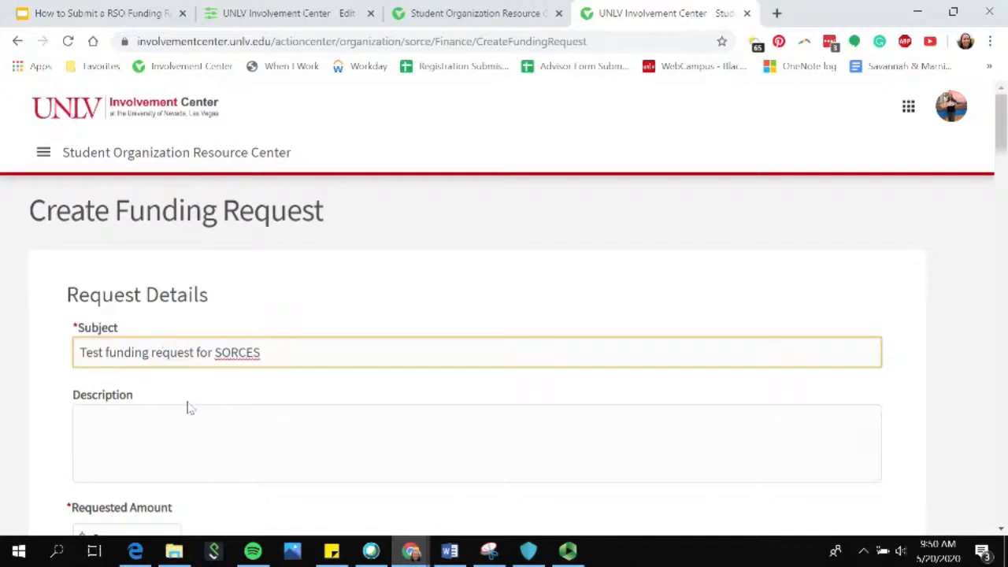
Enter "Description" as the request's description and set the requested amount to $1000.
{"action": "scroll", "coordinate": [186, 408], "scroll_direction": "down", "scroll_amount": 1}
{"action": "left_click", "coordinate": [194, 360]}
{"action": "type", "text": "Description"}
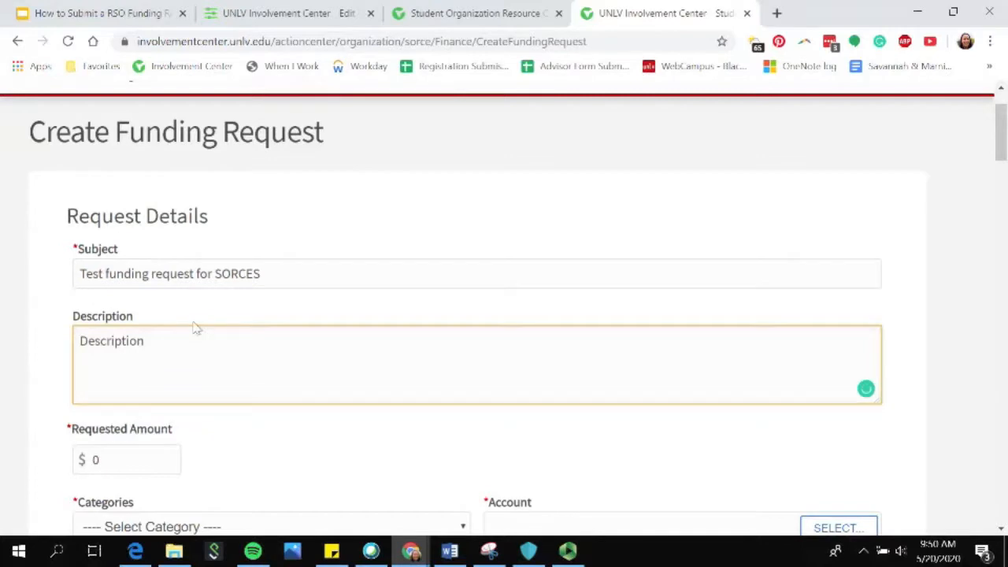
{"action": "scroll", "coordinate": [158, 409], "scroll_direction": "down", "scroll_amount": 1}
{"action": "left_click", "coordinate": [79, 385]}
{"action": "type", "text": "1000"}
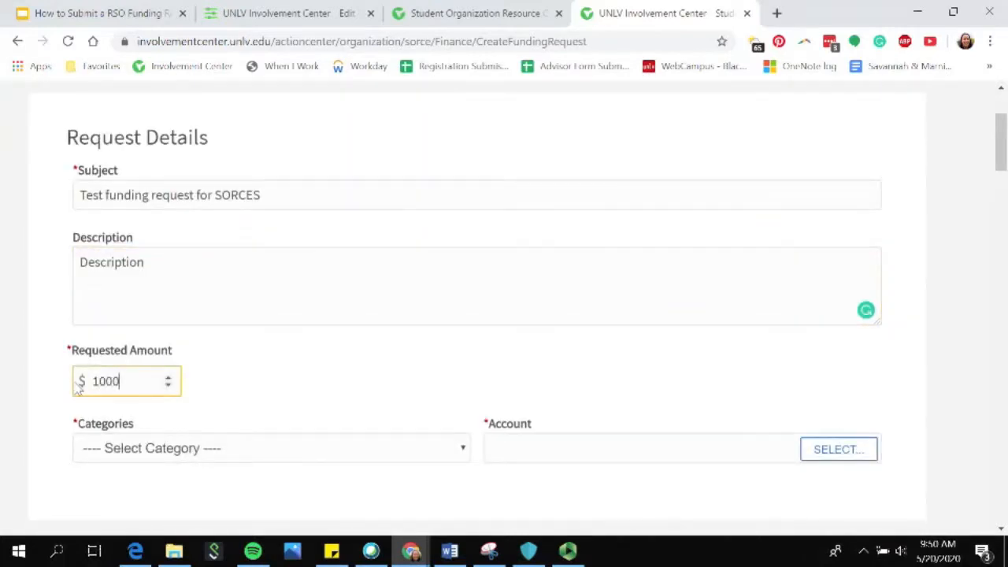
Choose the category "CSUN Ways & Means - RSO Funding" and the Student Organization Resource Center account for the request.
{"action": "scroll", "coordinate": [276, 301], "scroll_direction": "down", "scroll_amount": 2}
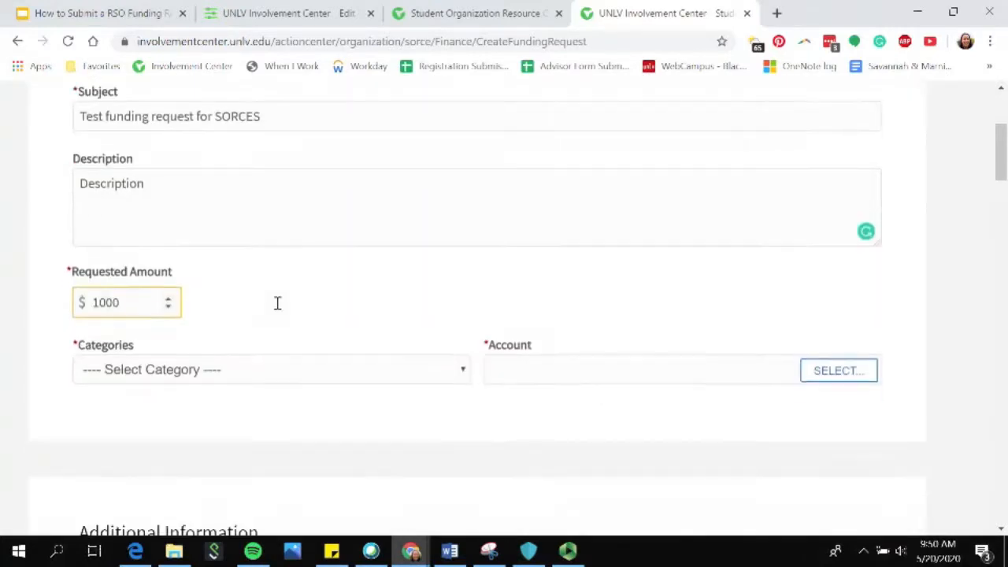
{"action": "left_click", "coordinate": [277, 304]}
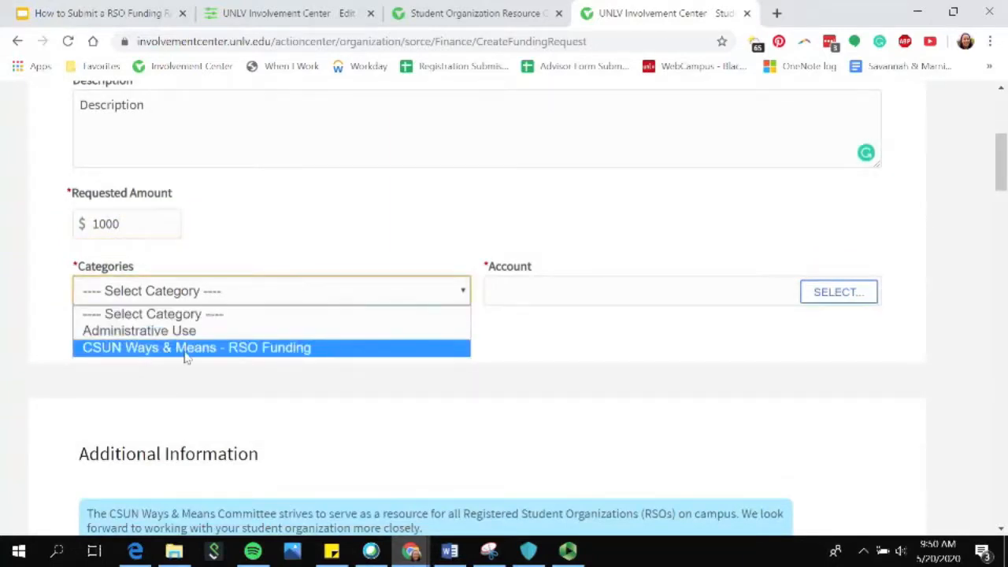
{"action": "left_click", "coordinate": [368, 352]}
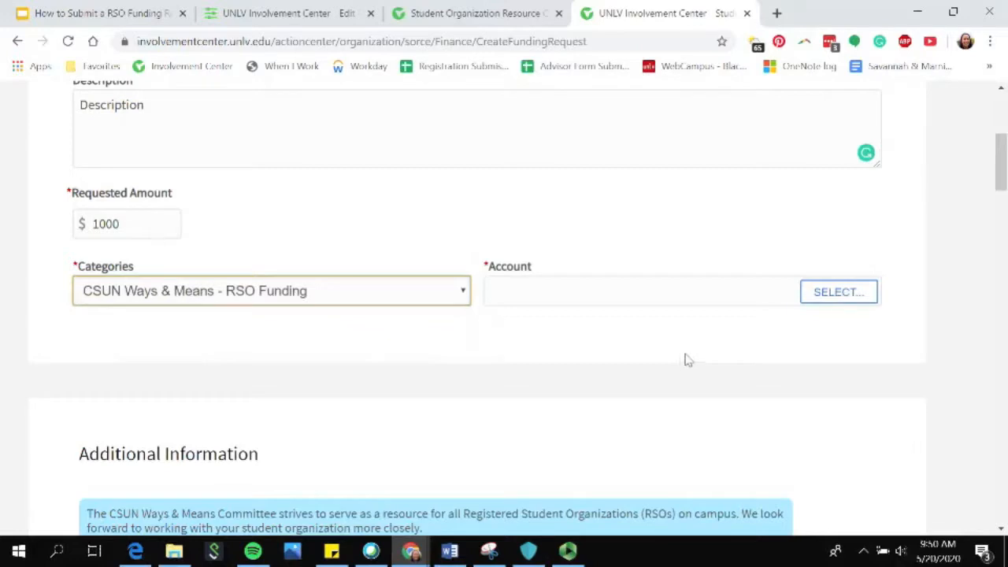
{"action": "left_click", "coordinate": [848, 296]}
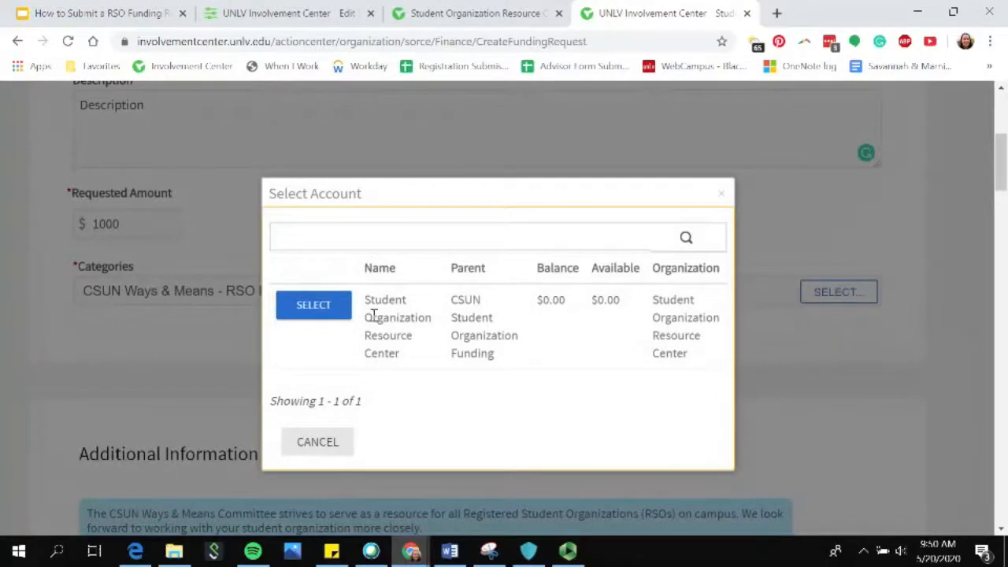
{"action": "left_click", "coordinate": [329, 315]}
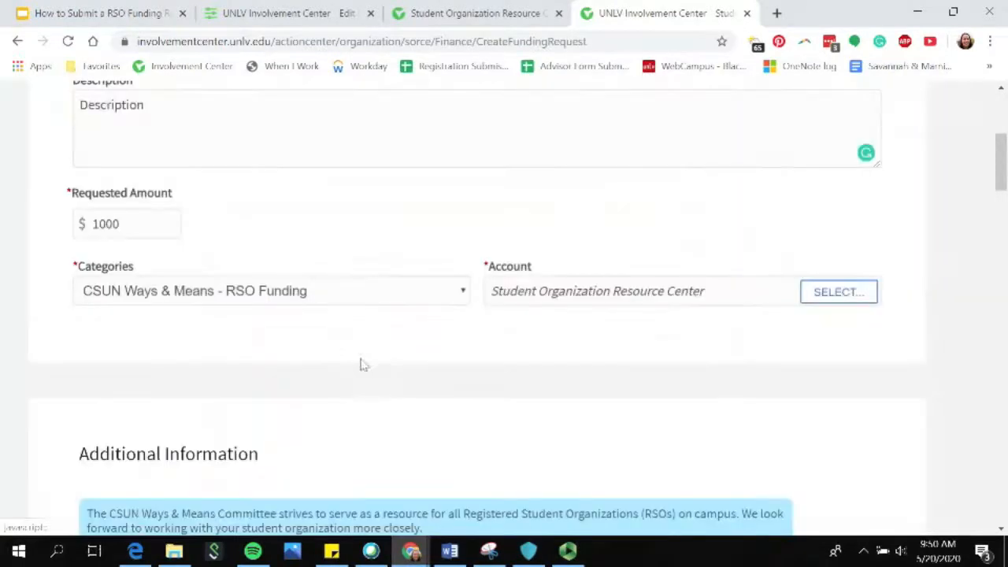
Enter the contact's cell phone number in the Additional Information section.
{"action": "scroll", "coordinate": [454, 399], "scroll_direction": "down", "scroll_amount": 5}
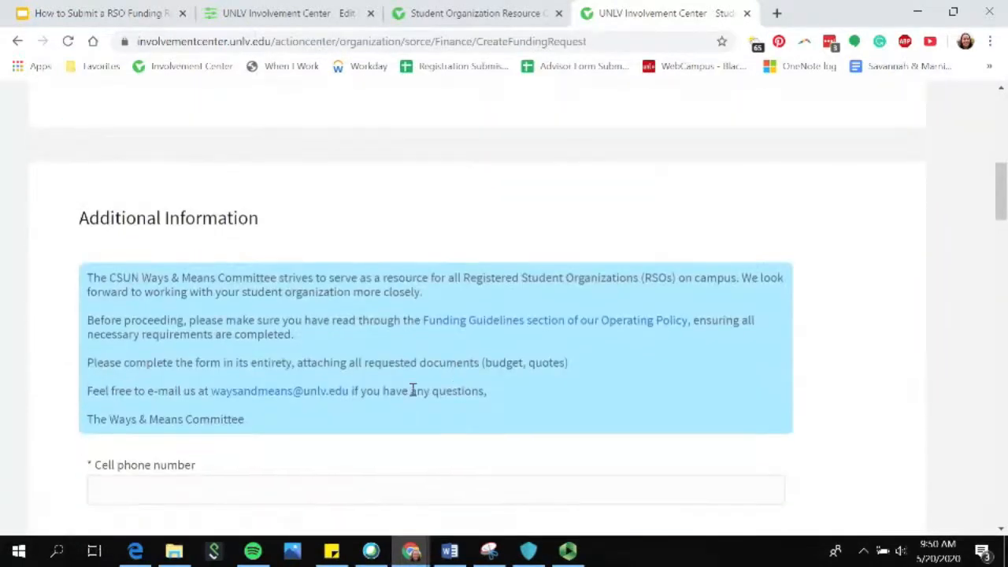
{"action": "left_click", "coordinate": [325, 325]}
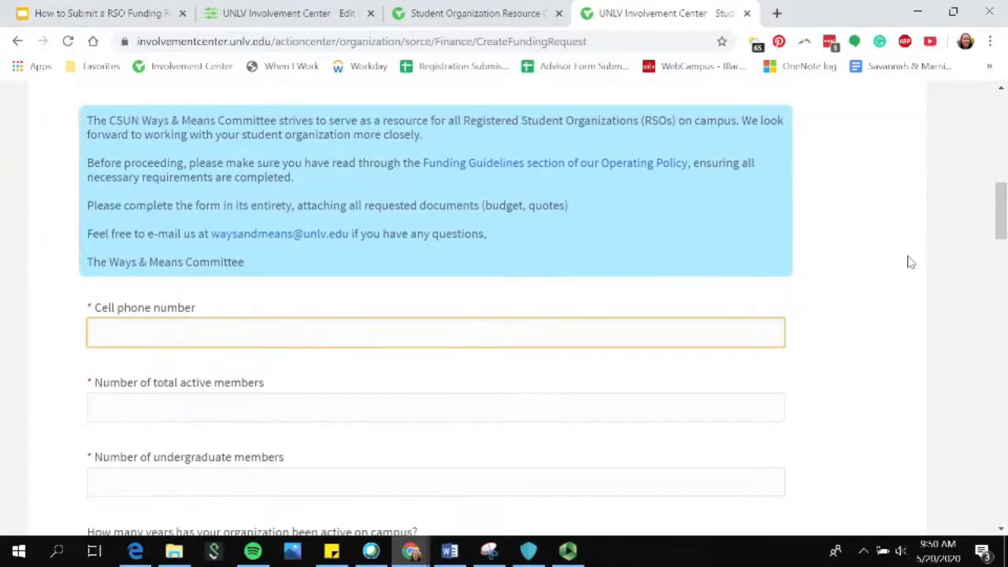
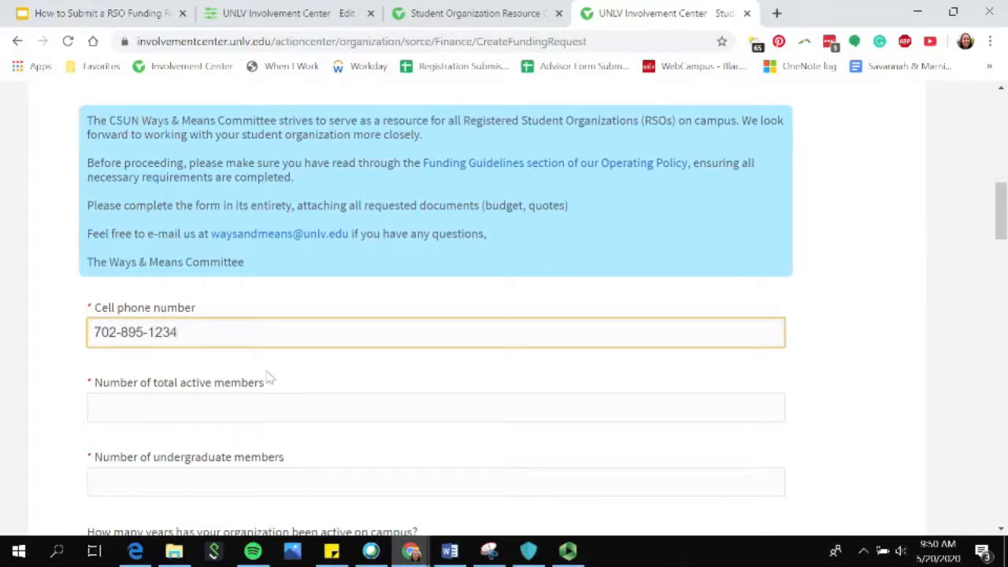
Set the number of total active members to 50 and the number of undergraduate members to 45.
{"action": "scroll", "coordinate": [277, 322], "scroll_direction": "down", "scroll_amount": 2}
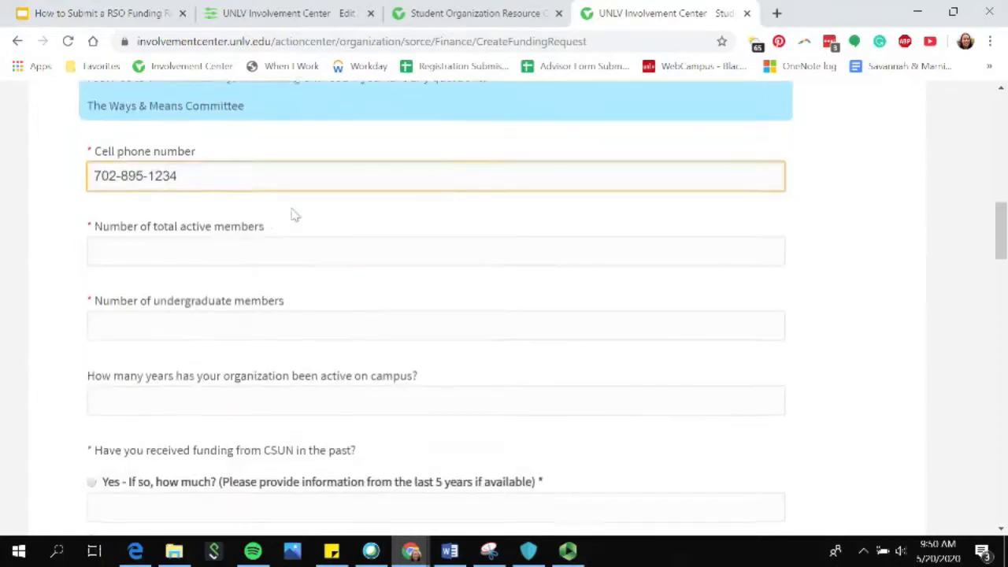
{"action": "left_click", "coordinate": [311, 246]}
{"action": "type", "text": "50"}
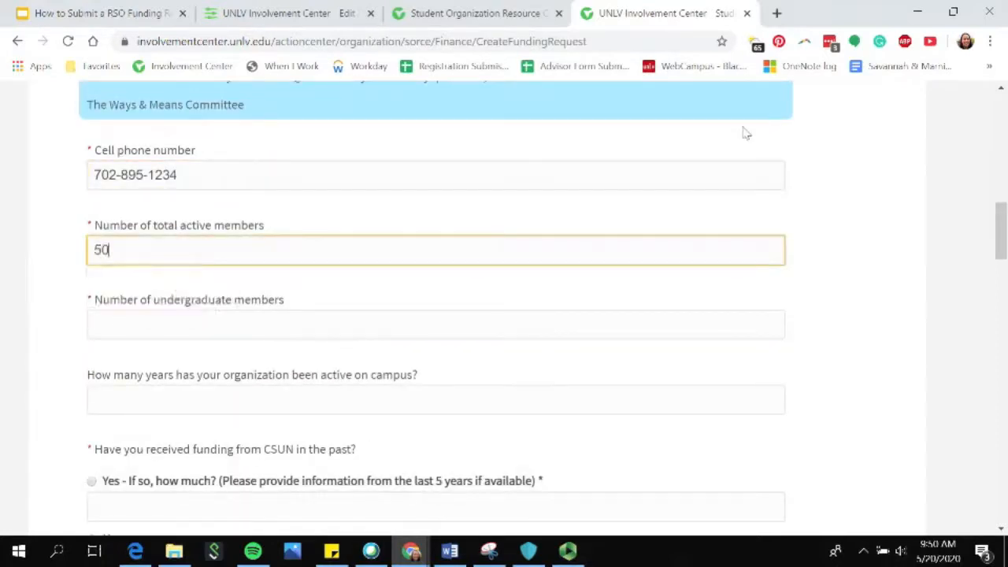
{"action": "left_click", "coordinate": [314, 316]}
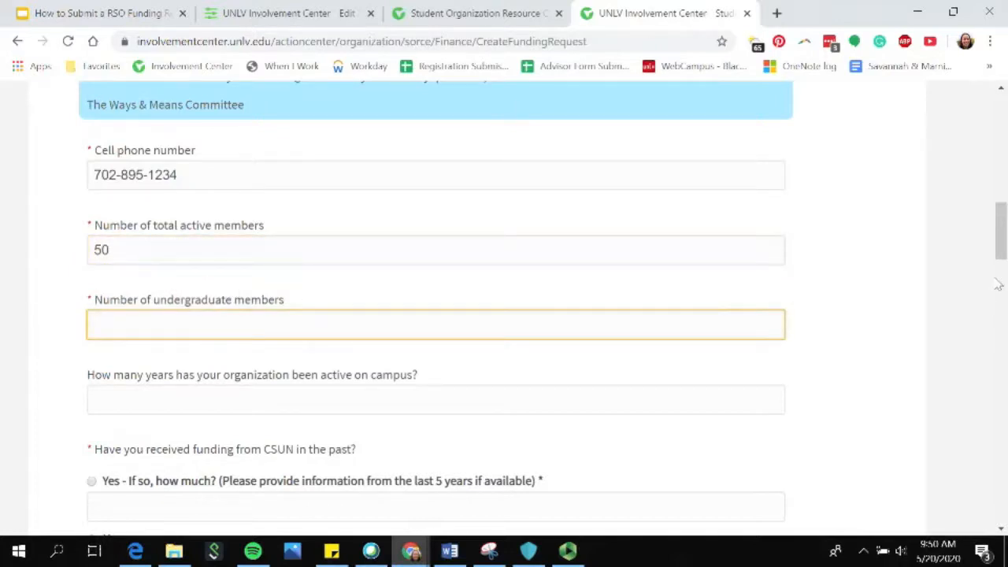
{"action": "type", "text": "45"}
Enter 5 as the number of years the organization has been active on campus.
{"action": "scroll", "coordinate": [999, 285], "scroll_direction": "down", "scroll_amount": 1}
{"action": "left_click", "coordinate": [360, 311]}
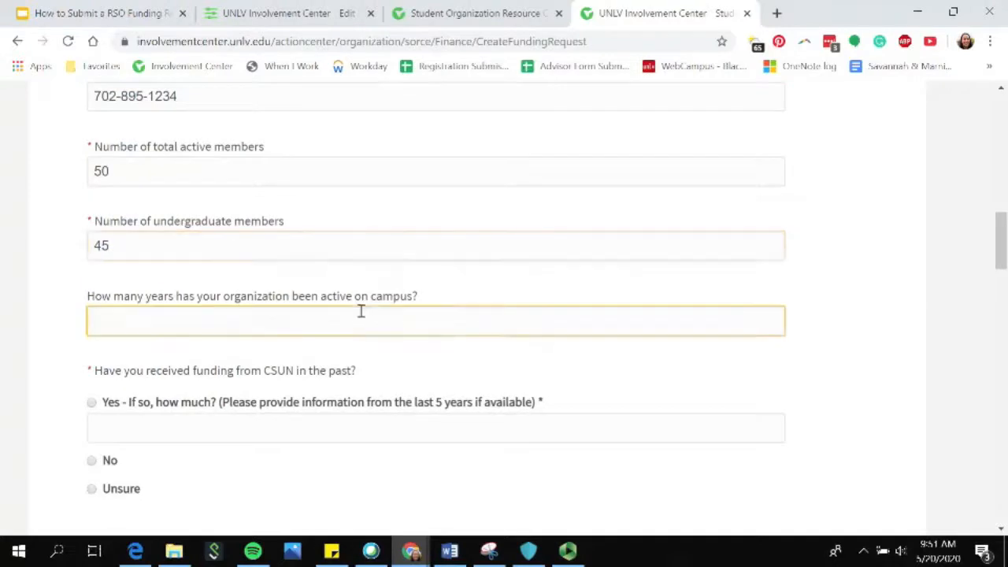
{"action": "type", "text": "5"}
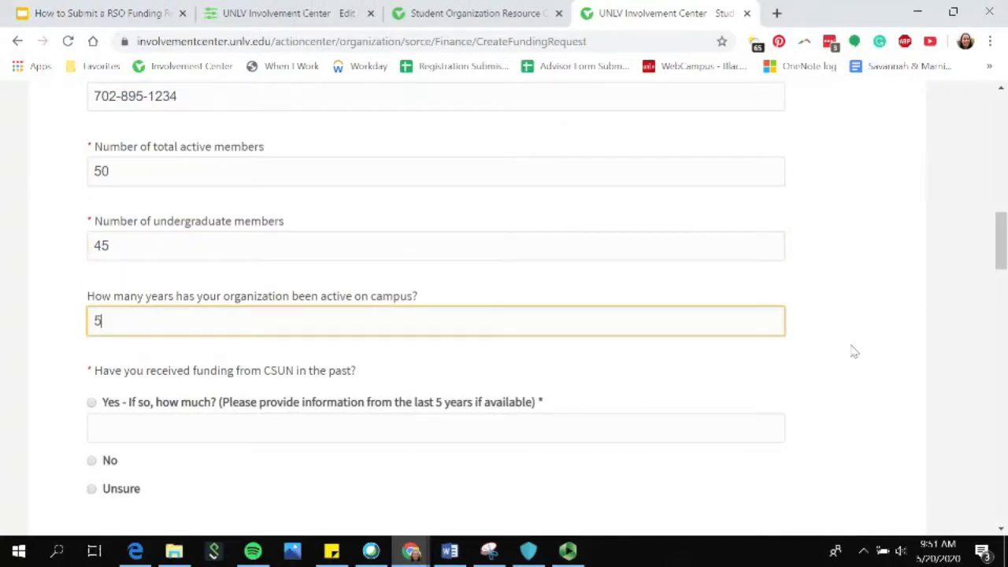
Answer Yes to having received past CSUN funding and enter "Received $500 in 2019" as the details.
{"action": "scroll", "coordinate": [885, 331], "scroll_direction": "down", "scroll_amount": 1}
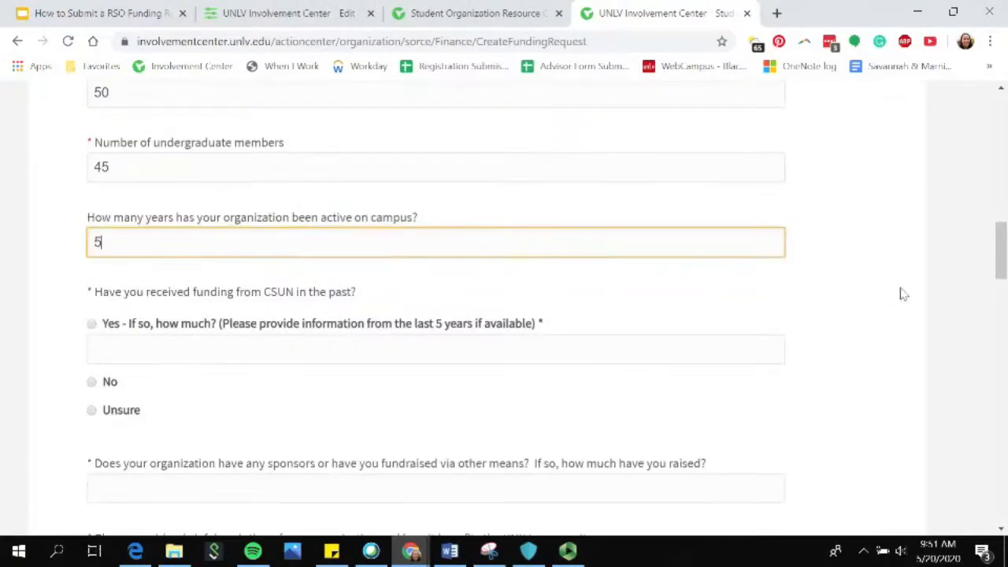
{"action": "scroll", "coordinate": [293, 400], "scroll_direction": "down", "scroll_amount": 1}
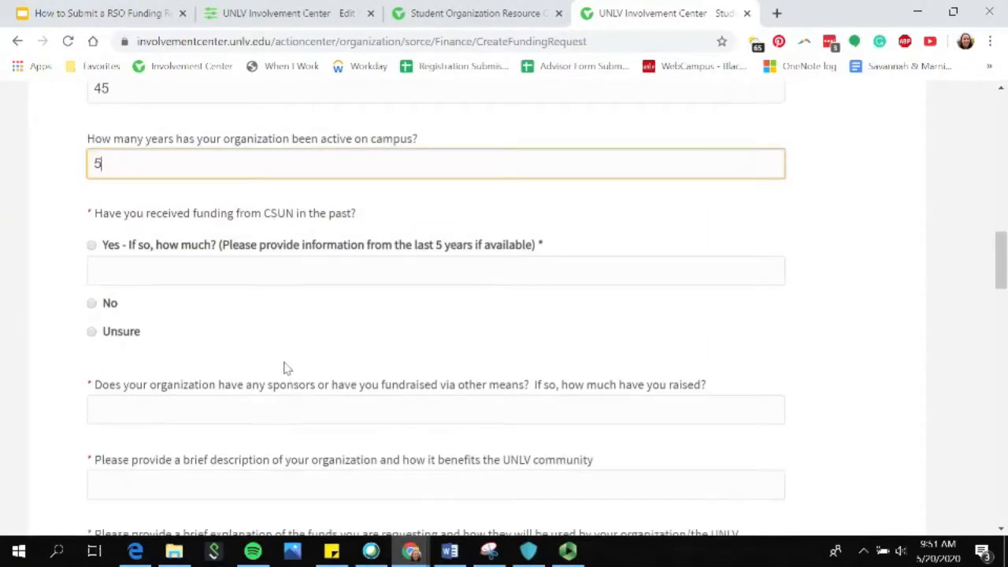
{"action": "left_click", "coordinate": [93, 246]}
{"action": "left_click", "coordinate": [176, 276]}
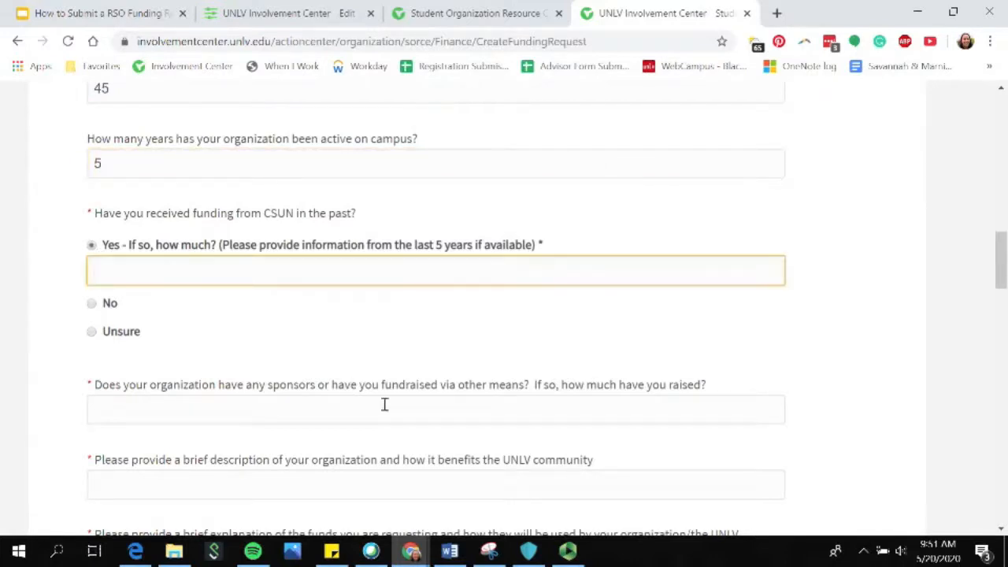
{"action": "type", "text": "Received $500 in 2019"}
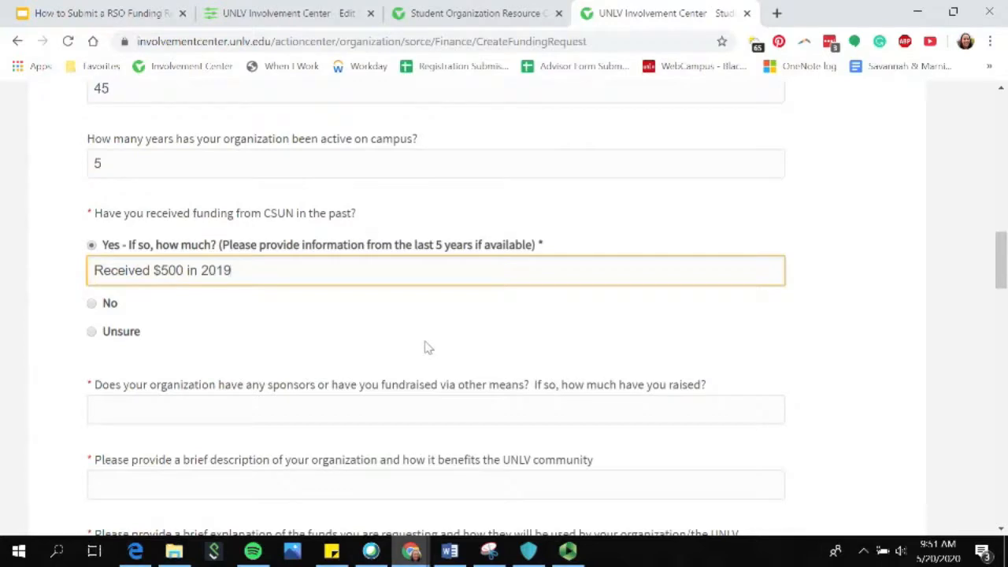
Answer the sponsors and fundraising question with "Fundraised additional $500 through bake sale".
{"action": "scroll", "coordinate": [425, 346], "scroll_direction": "down", "scroll_amount": 2}
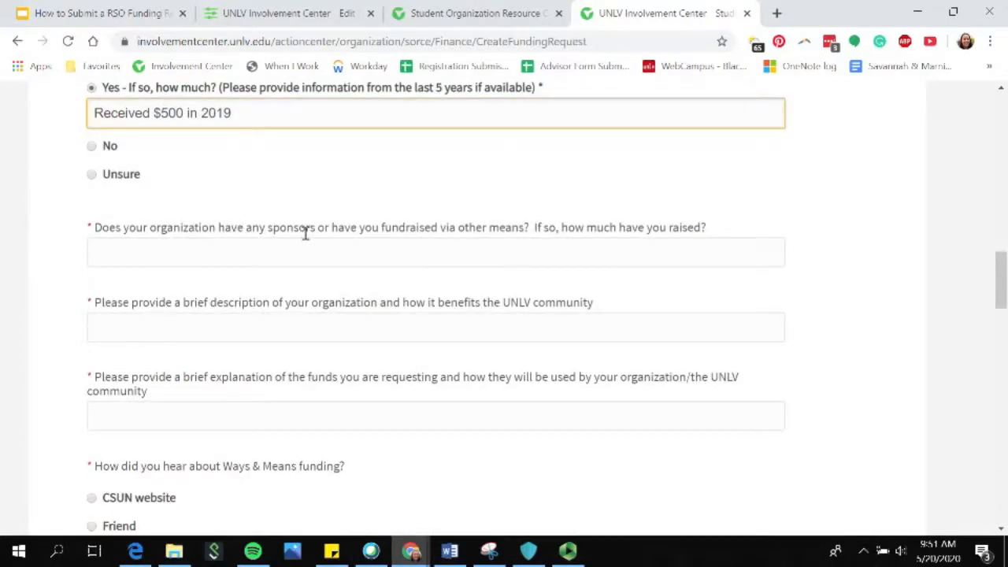
{"action": "left_click", "coordinate": [339, 256]}
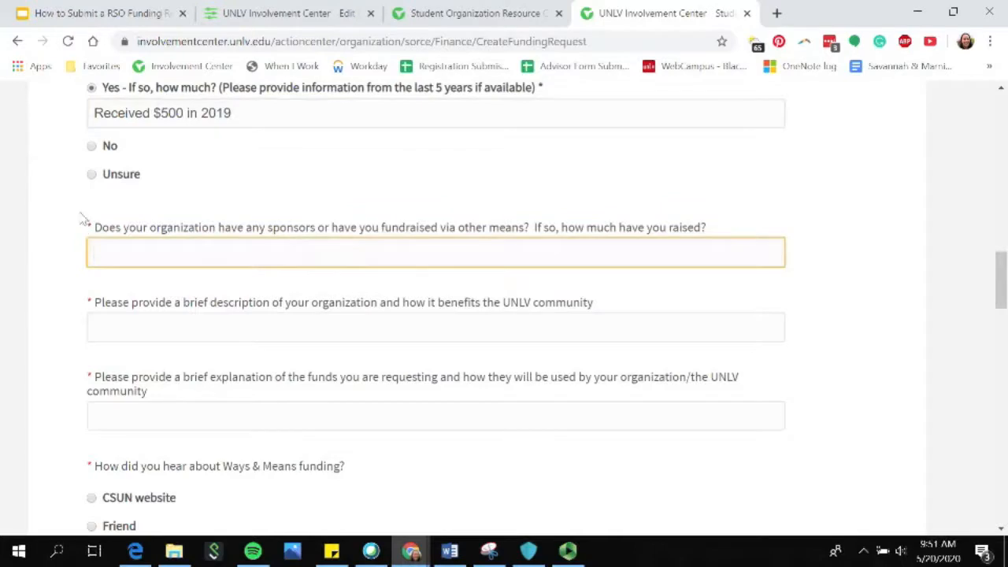
{"action": "type", "text": "F"}
{"action": "type", "text": "raised addit"}
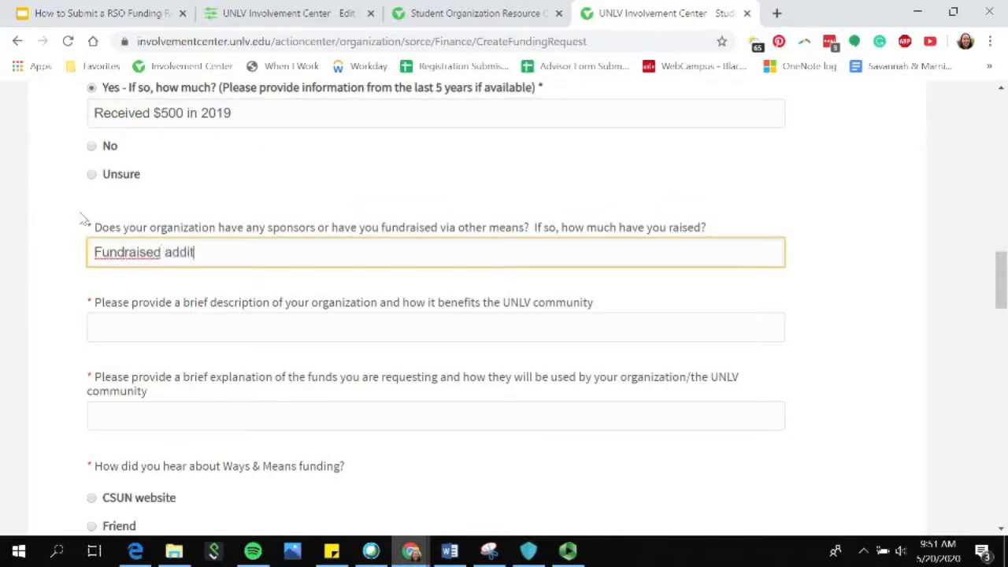
{"action": "type", "text": "ional $500 througn"}
{"action": "key", "text": "BackSpace"}
{"action": "key", "text": "BackSpace"}
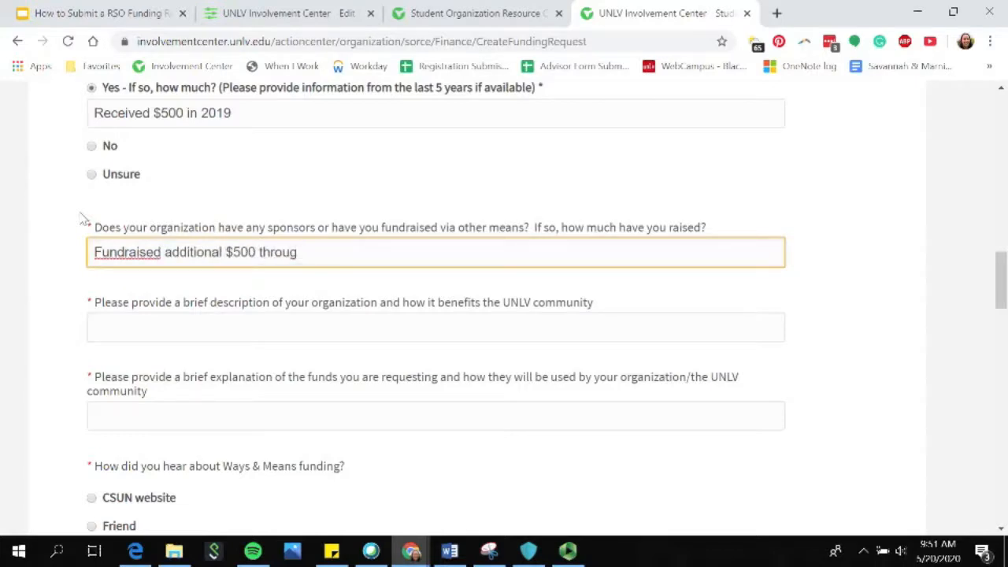
{"action": "type", "text": "h bake sale"}
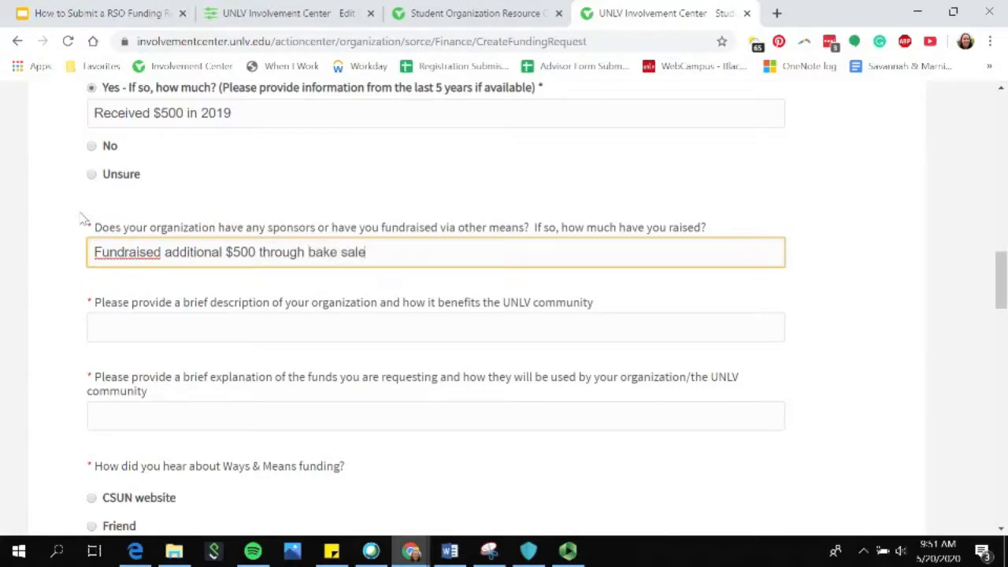
{"action": "scroll", "coordinate": [68, 251], "scroll_direction": "down", "scroll_amount": 1}
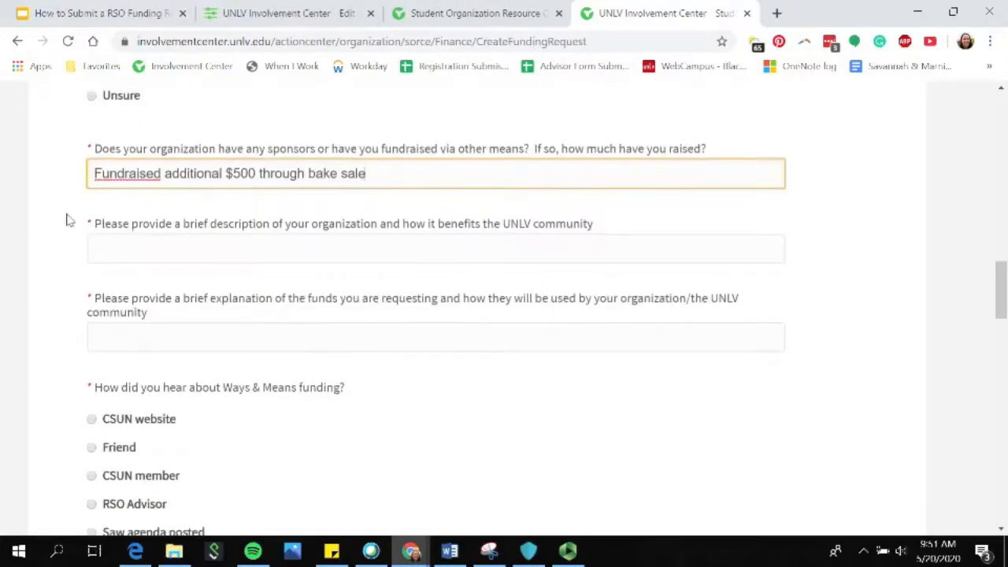
Enter "description" as the brief description of the organization and how it benefits the UNLV community.
{"action": "left_click", "coordinate": [152, 247]}
{"action": "left_click", "coordinate": [66, 241]}
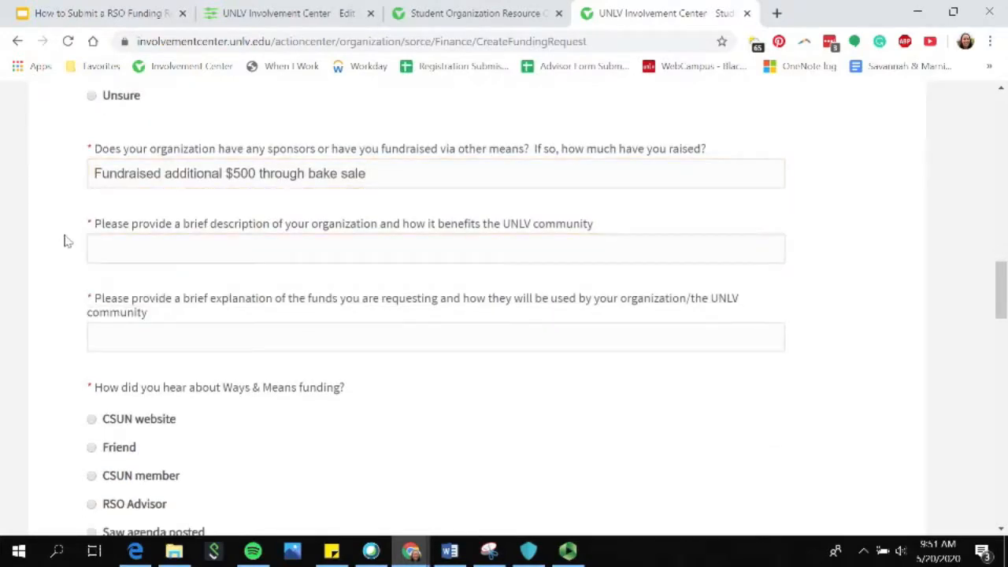
{"action": "left_click", "coordinate": [132, 246]}
{"action": "type", "text": "description"}
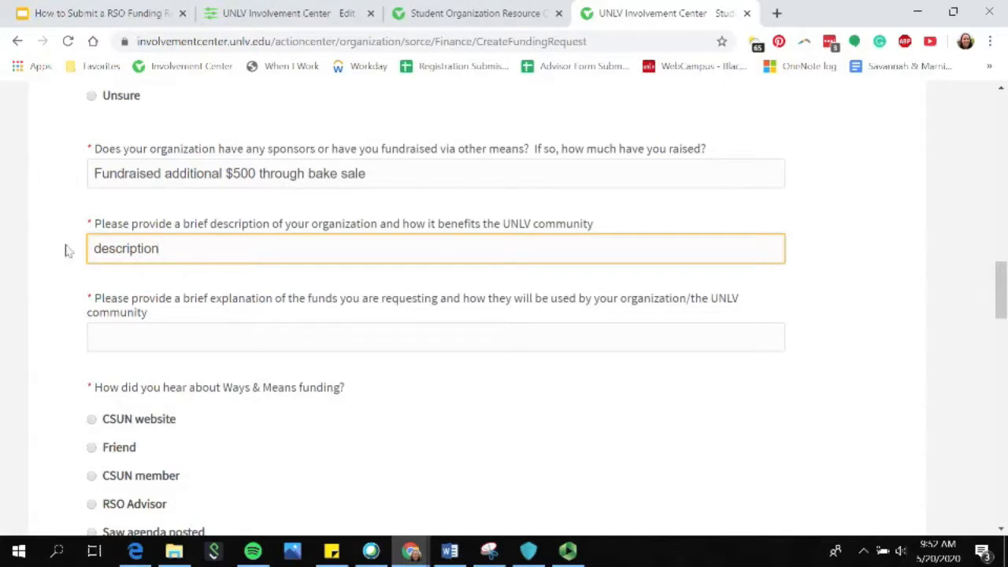
Enter "explanation" as the explanation of the requested funds and choose Friend as the way of hearing about Ways & Means funding.
{"action": "scroll", "coordinate": [69, 296], "scroll_direction": "down", "scroll_amount": 1}
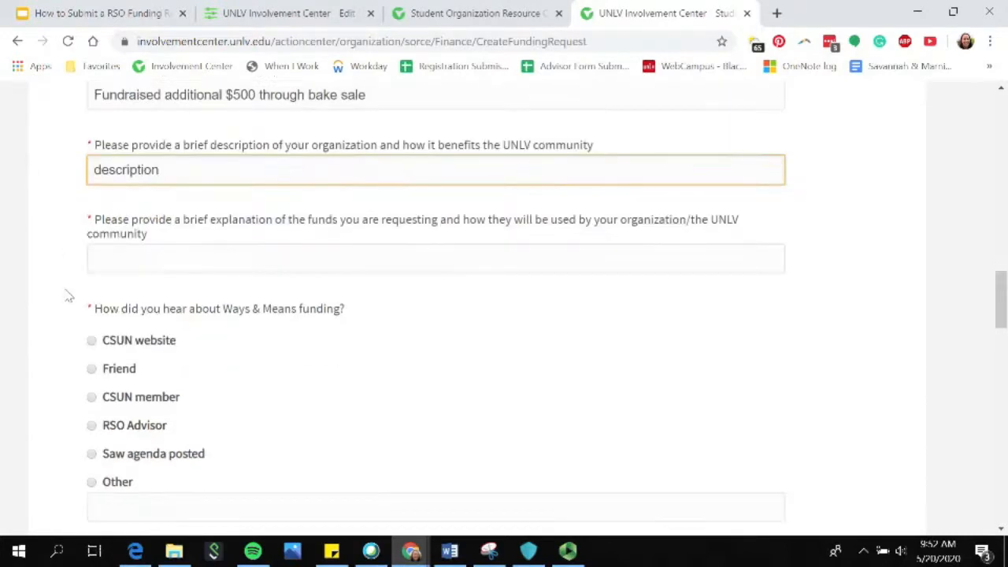
{"action": "left_click", "coordinate": [147, 263]}
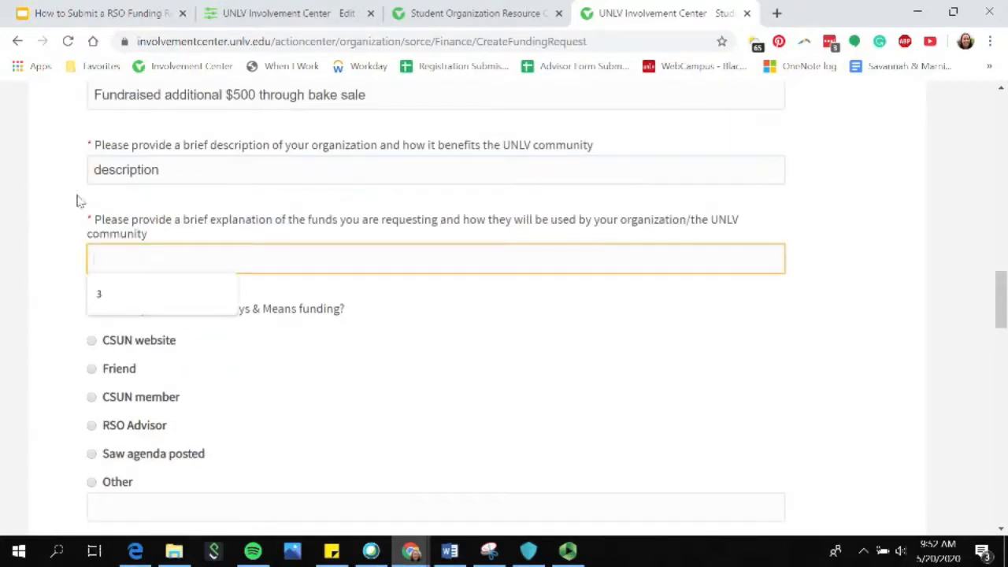
{"action": "type", "text": "explaination"}
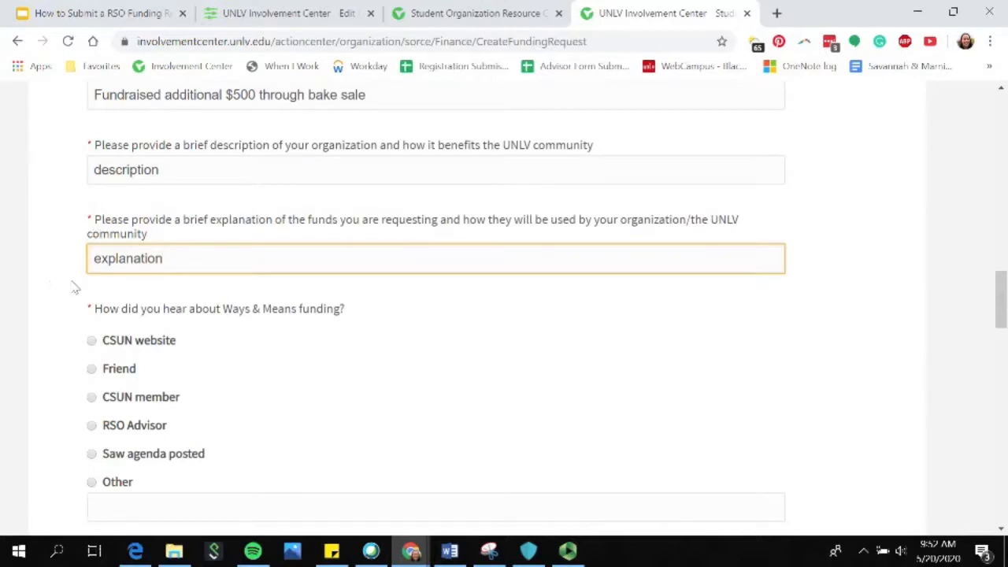
{"action": "scroll", "coordinate": [73, 287], "scroll_direction": "down", "scroll_amount": 2}
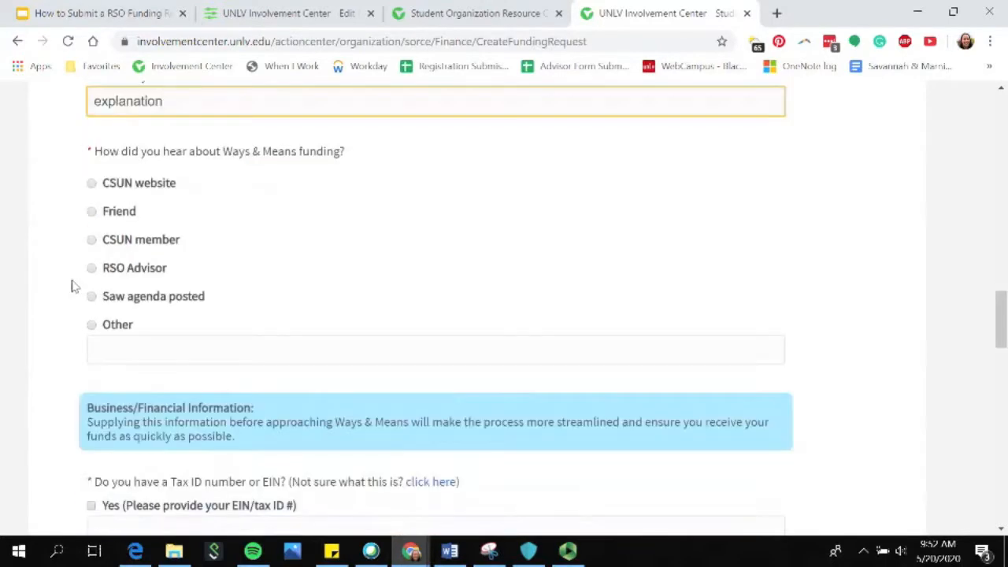
{"action": "left_click", "coordinate": [93, 217]}
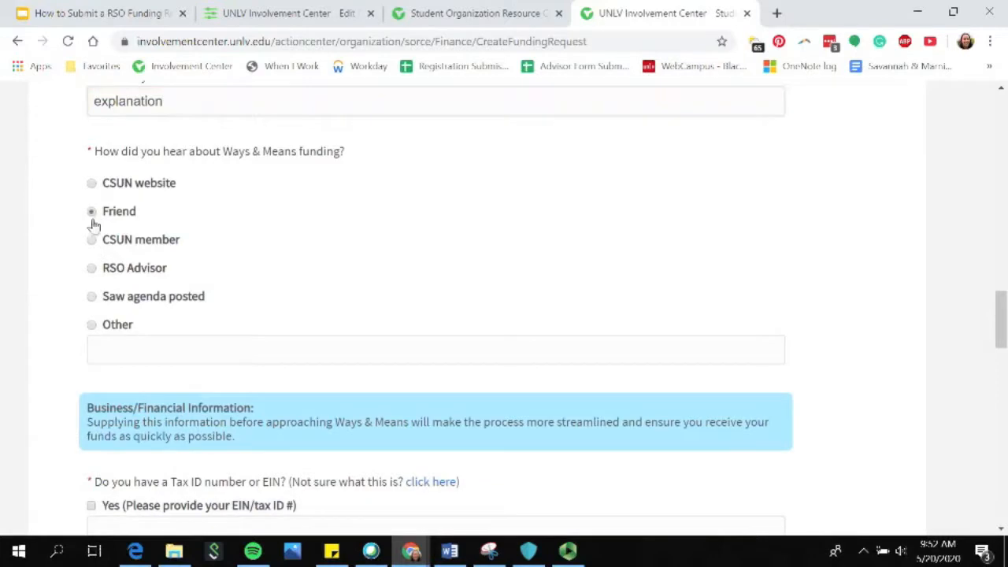
Answer Yes to having a Tax ID number or EIN and enter the placeholder "XX-XXXXXXX" as the number.
{"action": "scroll", "coordinate": [62, 381], "scroll_direction": "down", "scroll_amount": 3}
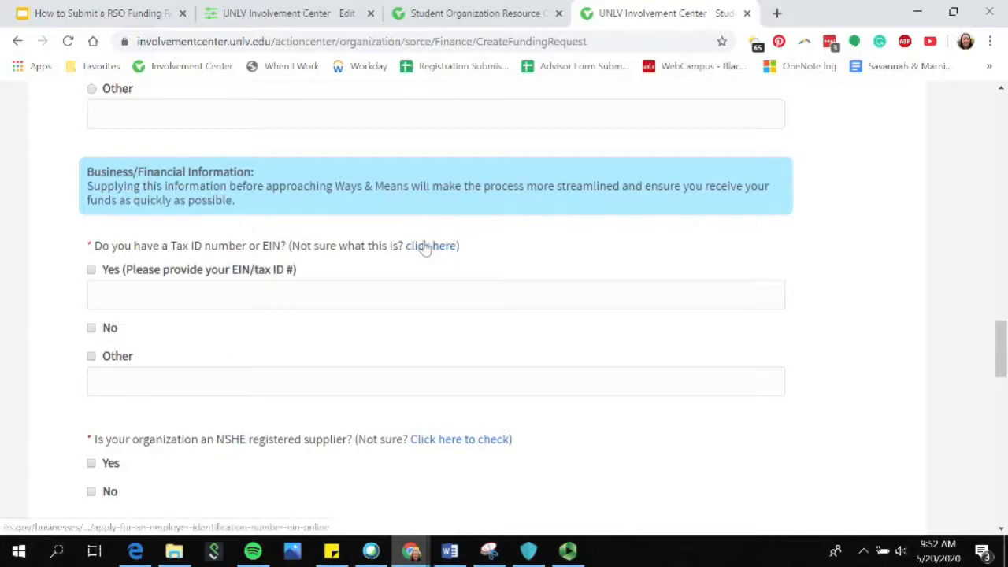
{"action": "left_click", "coordinate": [341, 294]}
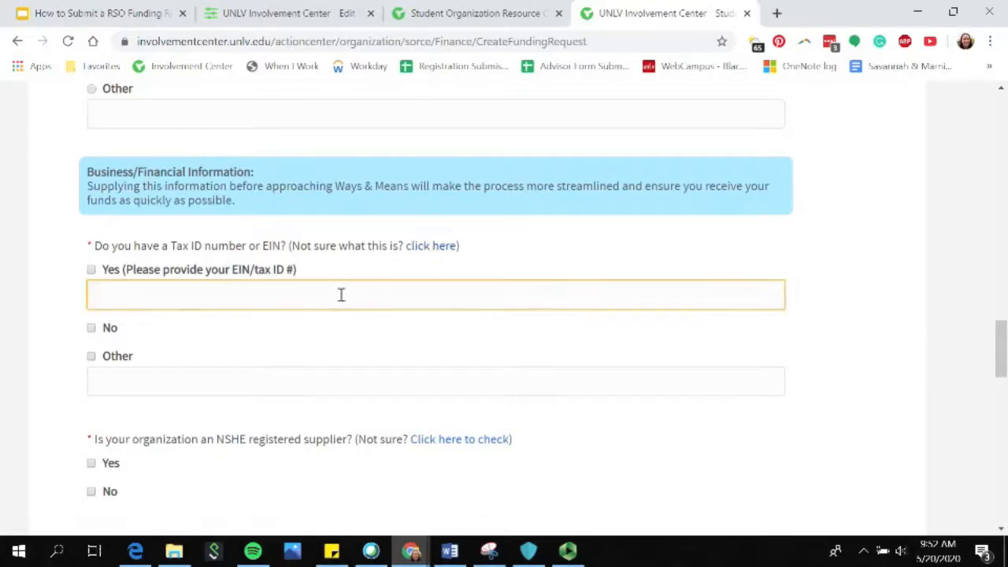
{"action": "left_click", "coordinate": [89, 271]}
{"action": "left_click", "coordinate": [92, 272]}
{"action": "left_click", "coordinate": [131, 300]}
{"action": "type", "text": "XX-XXXXXXX"}
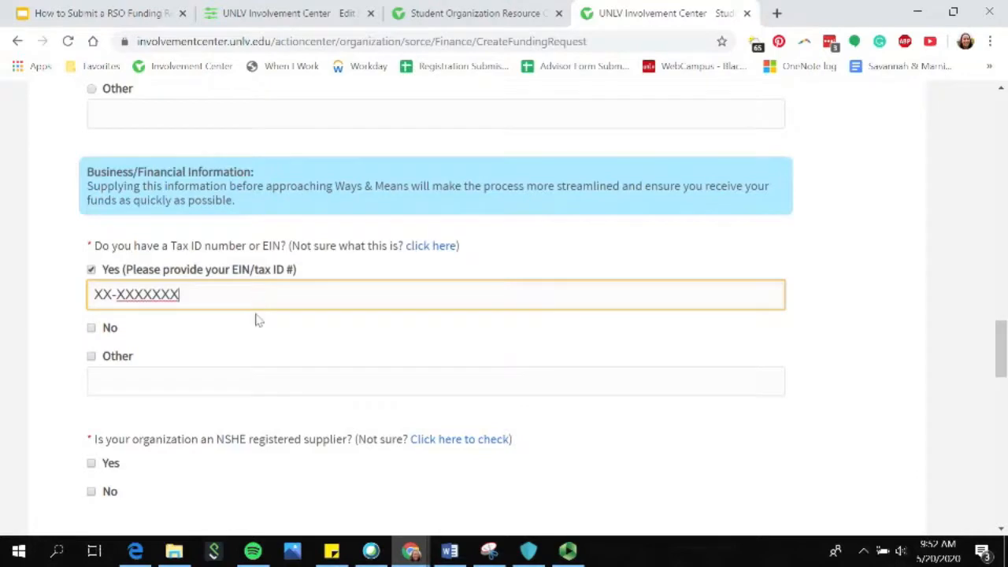
Answer Yes to being an NSHE registered supplier and No to being financially sponsored by a UNLV department.
{"action": "scroll", "coordinate": [256, 318], "scroll_direction": "down", "scroll_amount": 2}
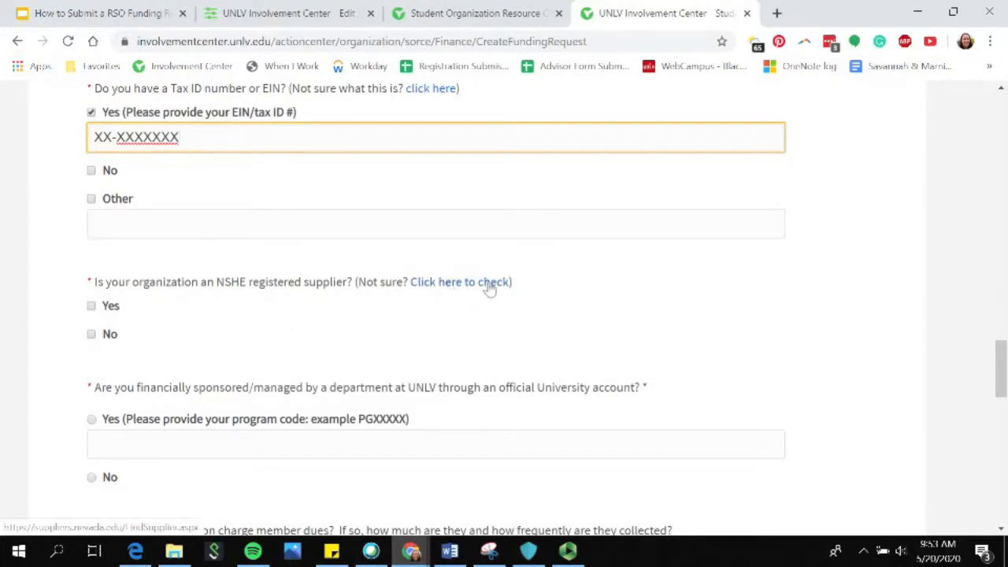
{"action": "left_click", "coordinate": [91, 308]}
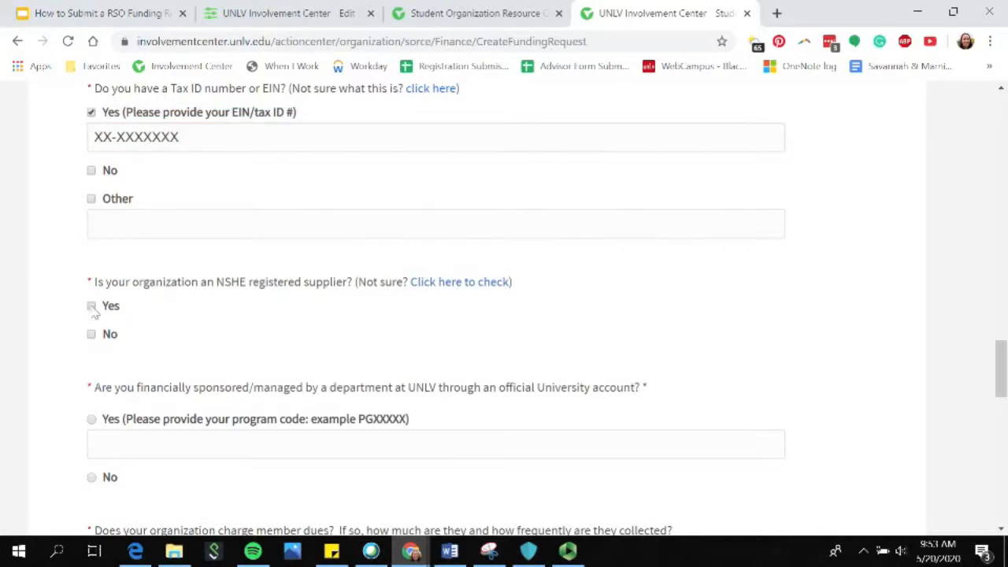
{"action": "left_click", "coordinate": [91, 307]}
{"action": "scroll", "coordinate": [225, 369], "scroll_direction": "down", "scroll_amount": 1}
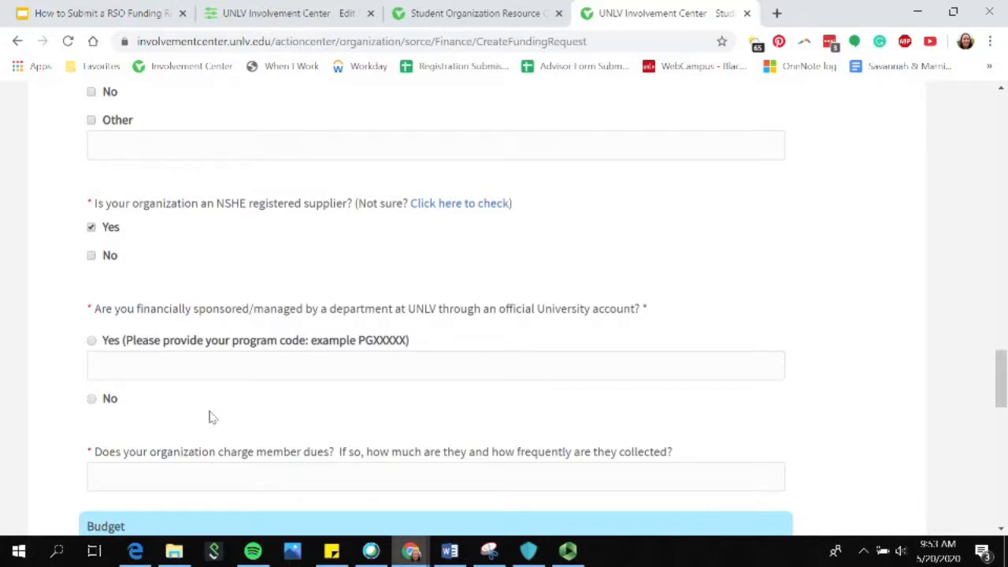
{"action": "left_click", "coordinate": [92, 400]}
Answer the member dues question with "$50/semester".
{"action": "scroll", "coordinate": [214, 418], "scroll_direction": "down", "scroll_amount": 2}
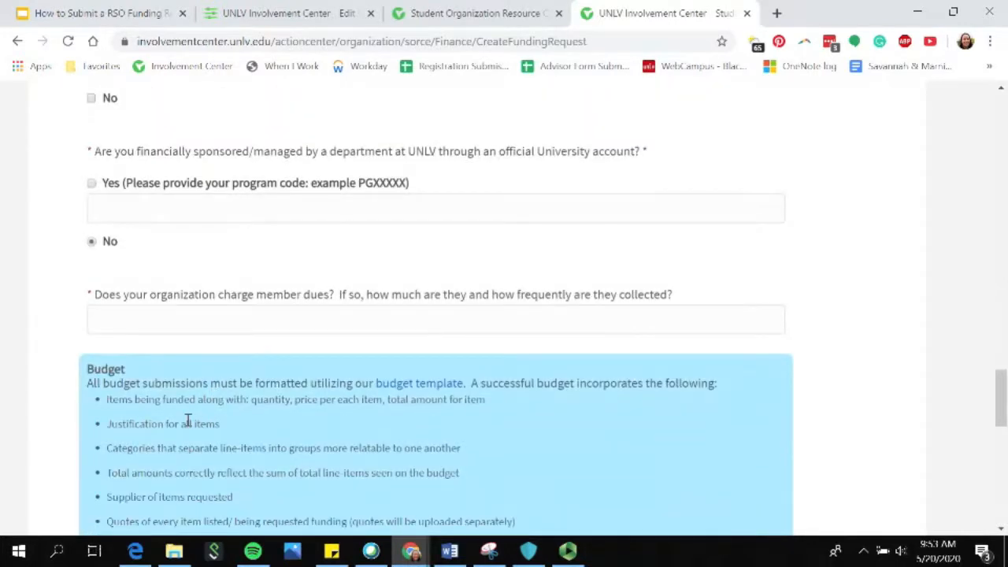
{"action": "scroll", "coordinate": [189, 410], "scroll_direction": "down", "scroll_amount": 2}
{"action": "left_click", "coordinate": [210, 164]}
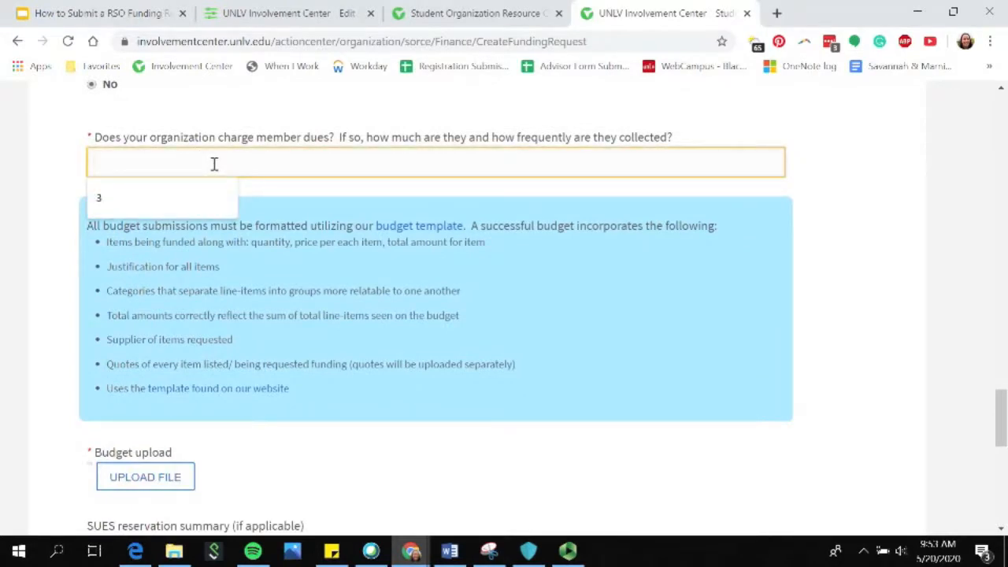
{"action": "type", "text": "$"}
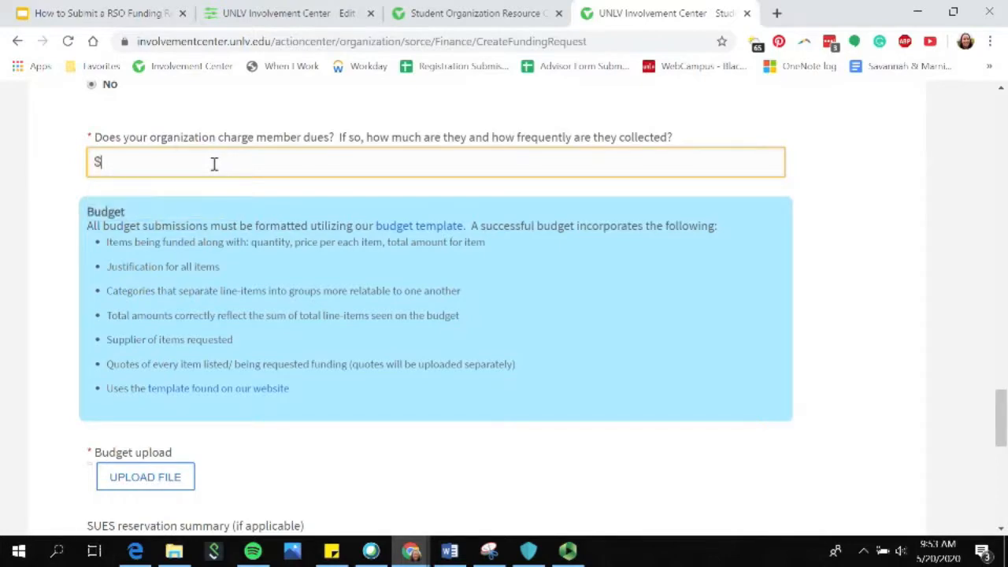
{"action": "type", "text": "50/semester"}
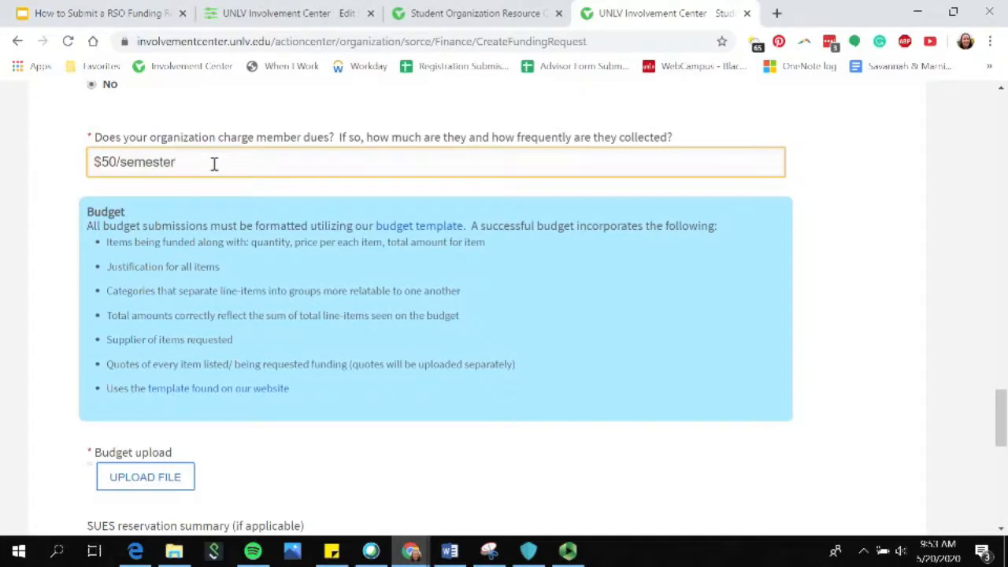
Upload the CSUN-ExampleExcelBudgetSheet file from Downloads as the budget.
{"action": "scroll", "coordinate": [214, 163], "scroll_direction": "down", "scroll_amount": 1}
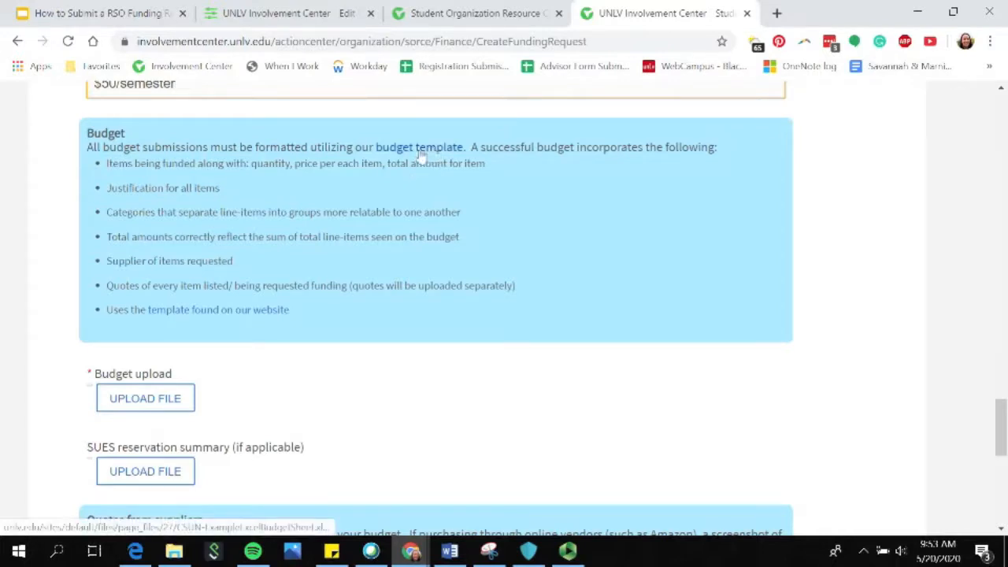
{"action": "scroll", "coordinate": [437, 174], "scroll_direction": "down", "scroll_amount": 1}
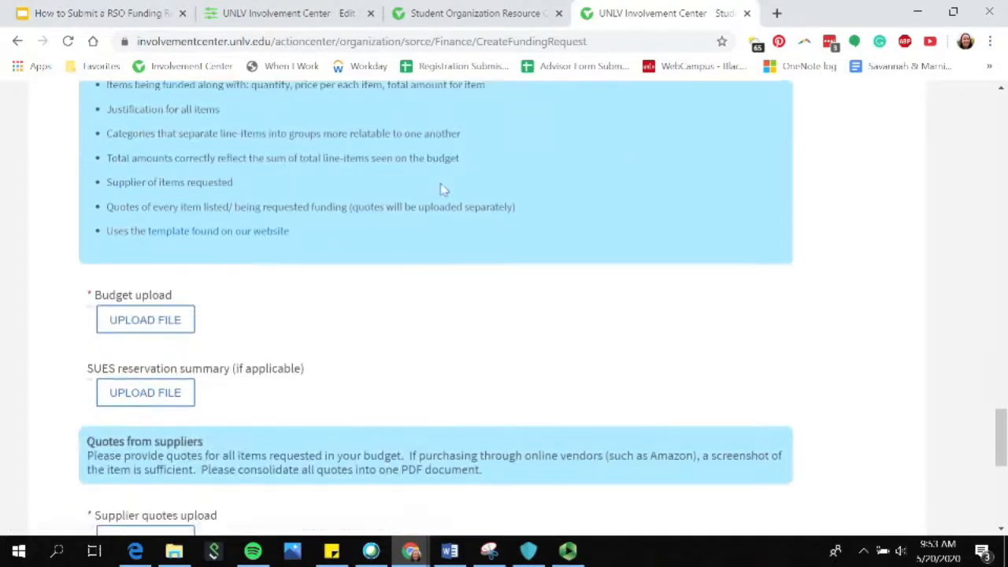
{"action": "left_click", "coordinate": [162, 326]}
{"action": "left_click", "coordinate": [170, 330]}
{"action": "left_click", "coordinate": [395, 263]}
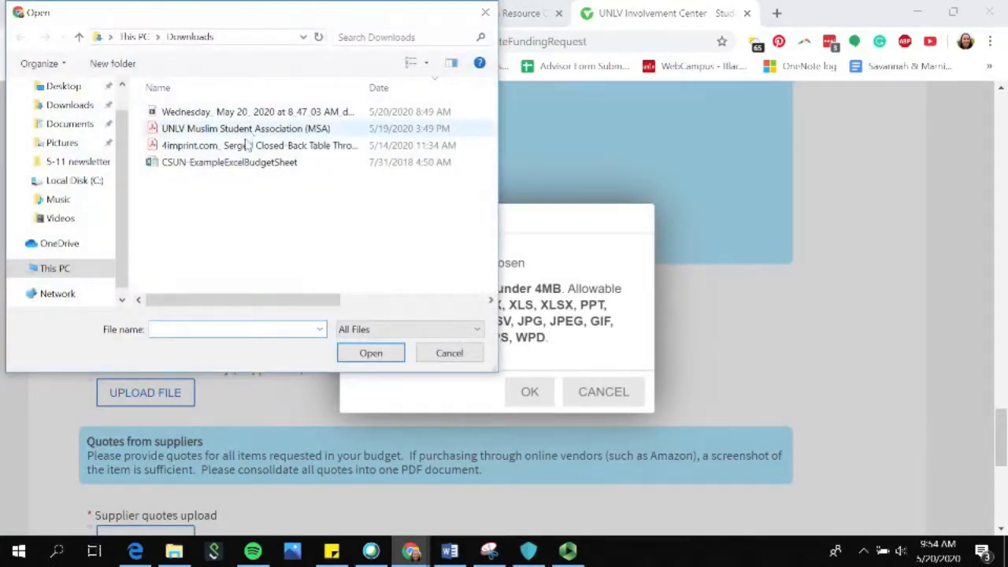
{"action": "left_click", "coordinate": [259, 166]}
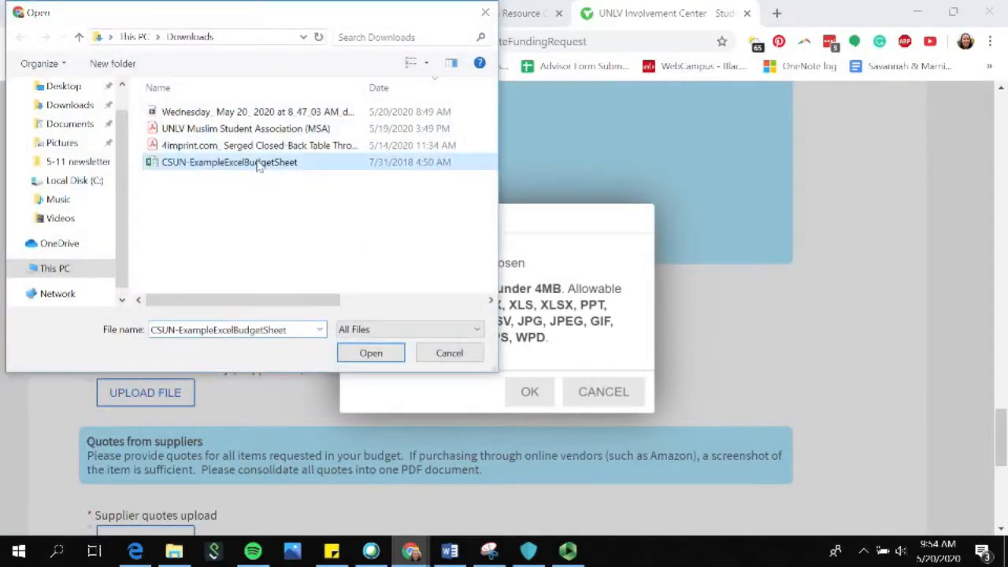
{"action": "left_click", "coordinate": [394, 354]}
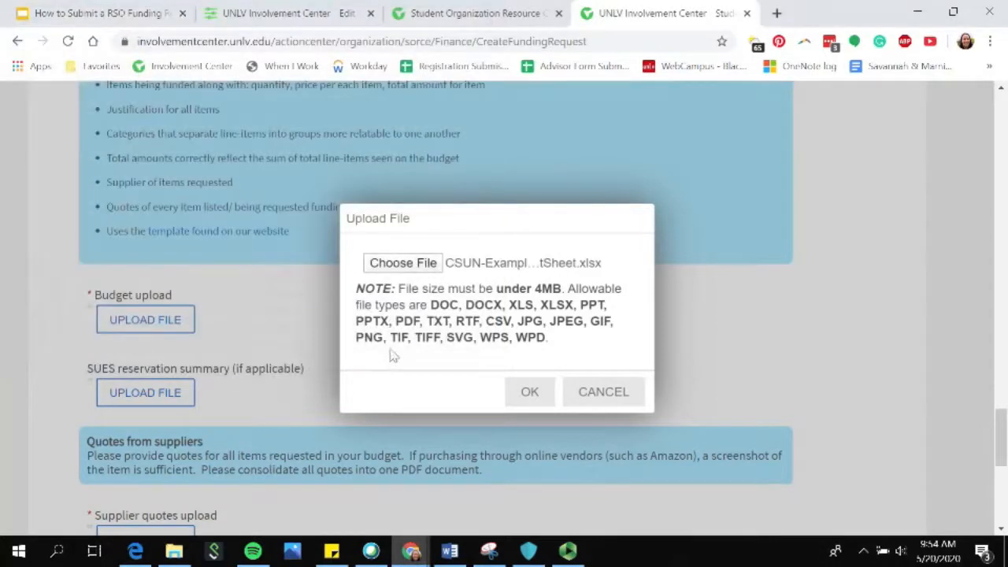
{"action": "left_click", "coordinate": [529, 391]}
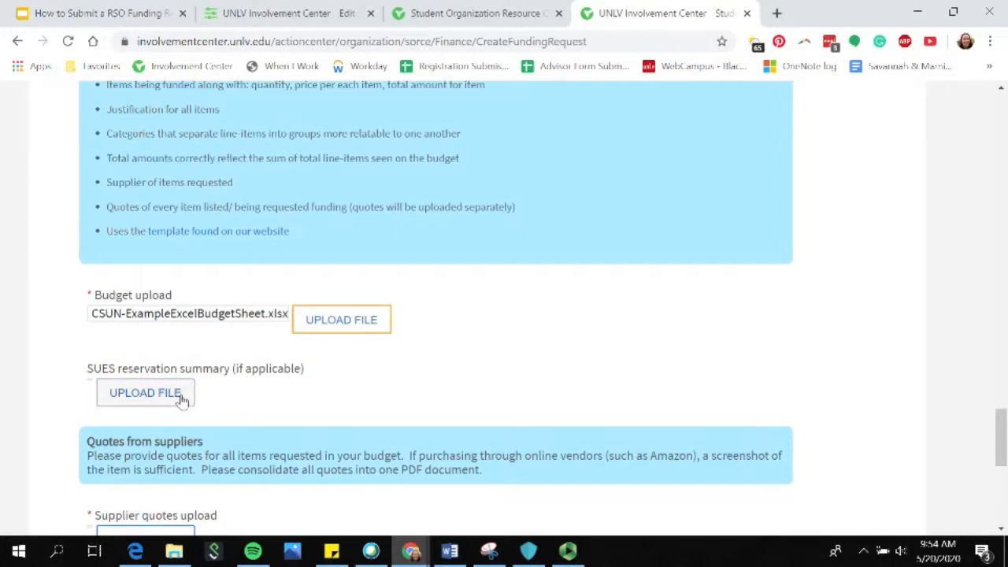
Upload the 4imprint.com Serged Closed-Back Table Throw quote PDF from Downloads as the supplier quotes.
{"action": "scroll", "coordinate": [181, 400], "scroll_direction": "down", "scroll_amount": 3}
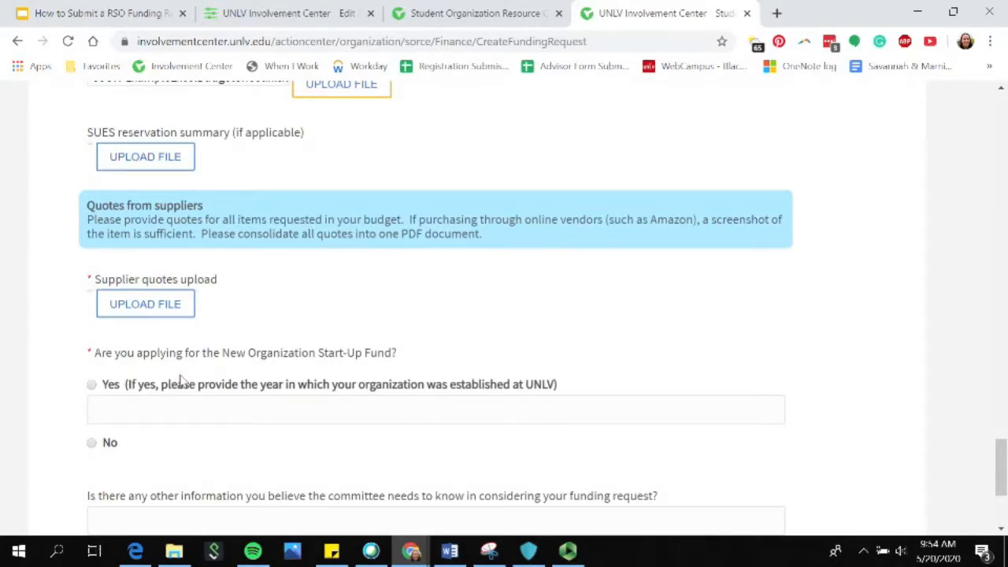
{"action": "left_click", "coordinate": [171, 310]}
{"action": "left_click", "coordinate": [416, 264]}
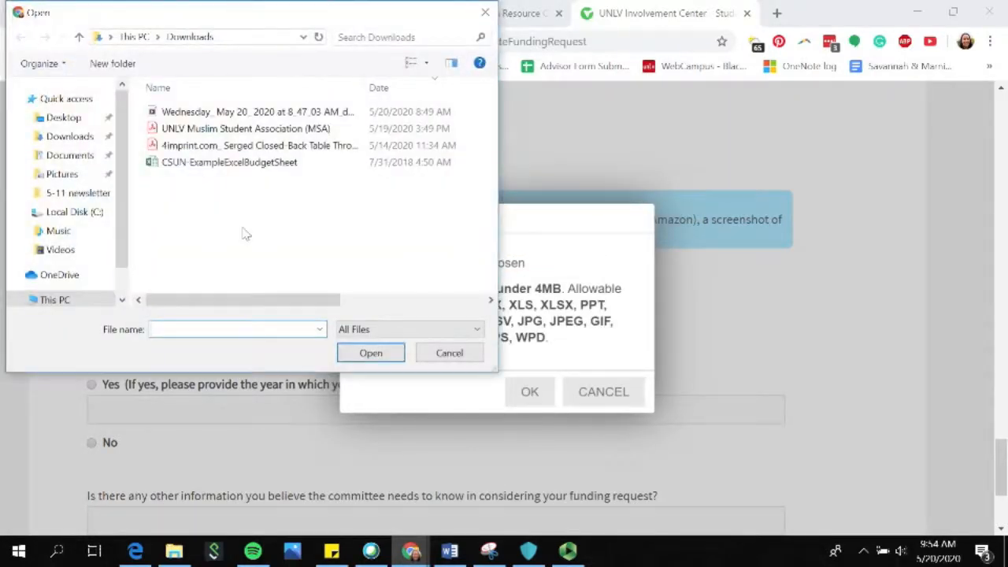
{"action": "left_click", "coordinate": [241, 147]}
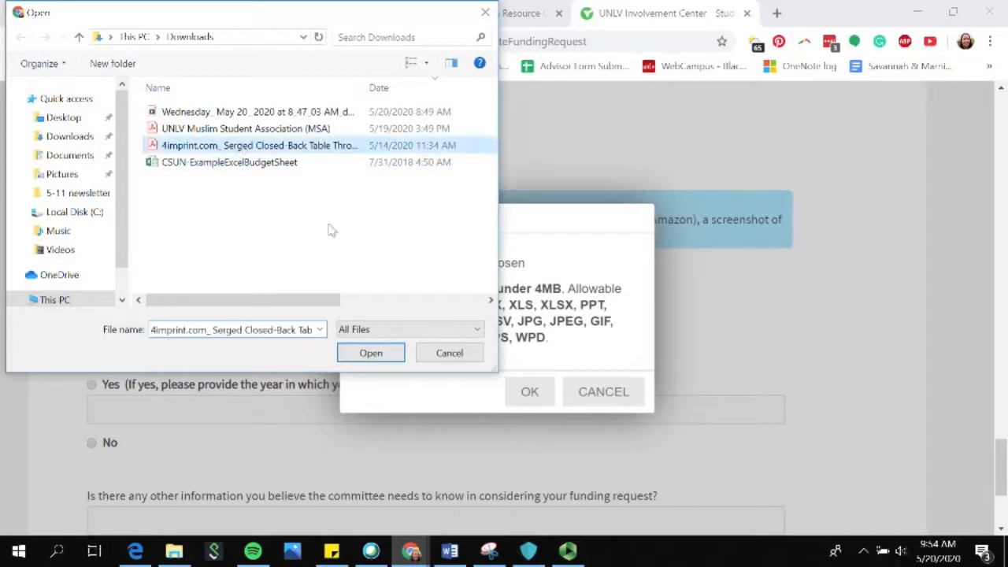
{"action": "left_click", "coordinate": [370, 353]}
{"action": "left_click", "coordinate": [512, 396]}
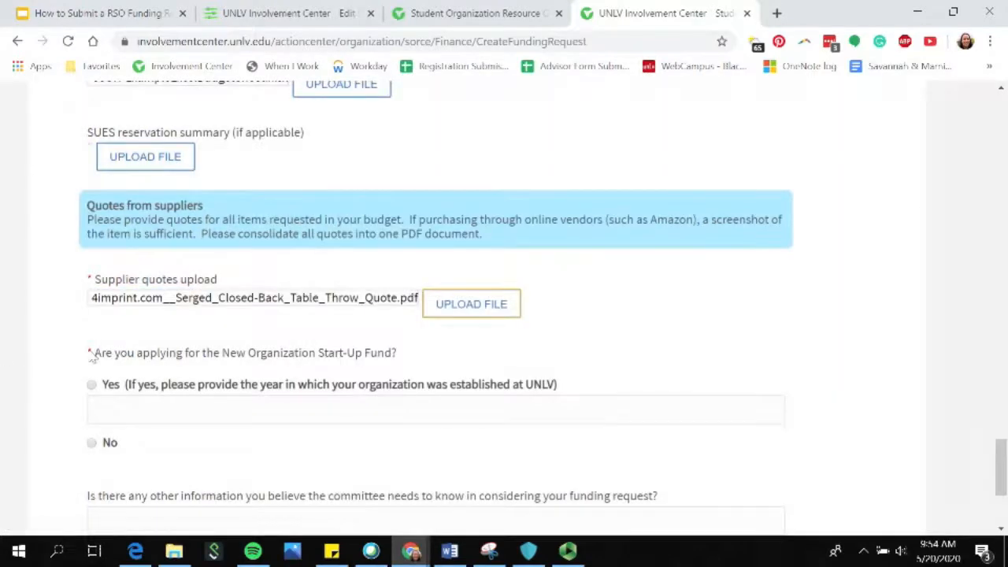
Answer No to applying for the New Organization Start-Up Fund.
{"action": "scroll", "coordinate": [92, 358], "scroll_direction": "down", "scroll_amount": 1}
{"action": "scroll", "coordinate": [92, 358], "scroll_direction": "down", "scroll_amount": 1}
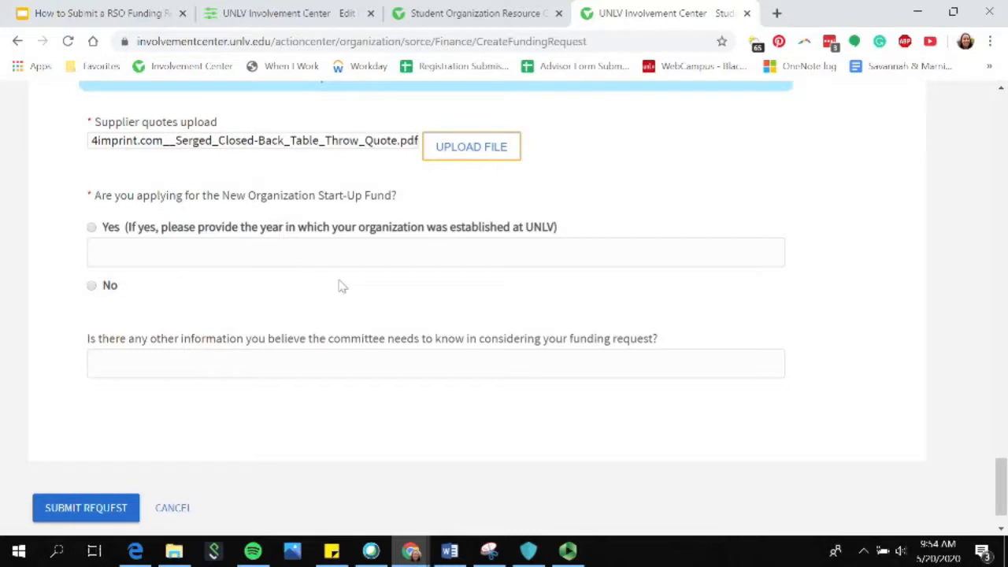
{"action": "left_click", "coordinate": [92, 288]}
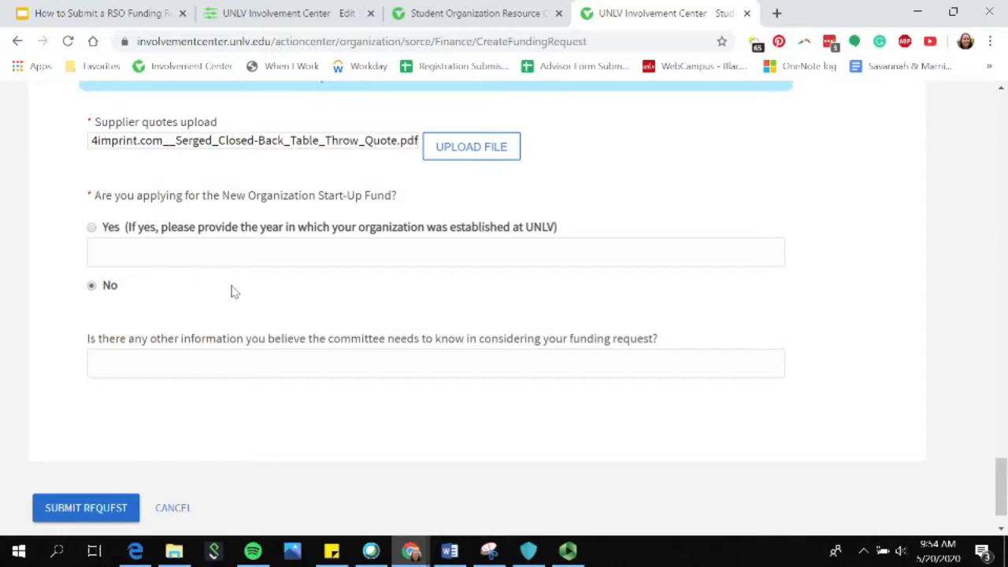
Submit the funding request and review the organization's list of funding requests with their status and stage.
{"action": "scroll", "coordinate": [232, 291], "scroll_direction": "down", "scroll_amount": 1}
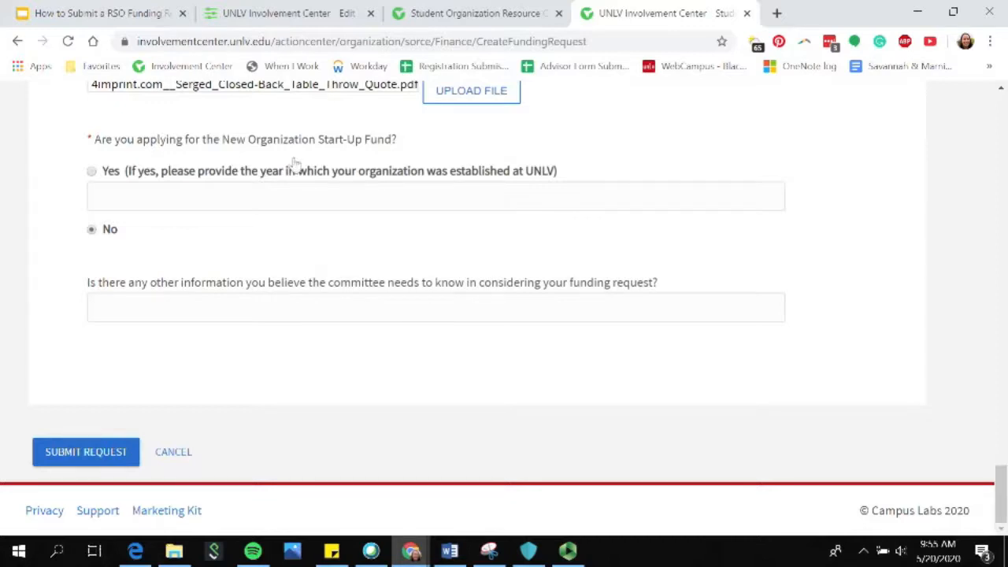
{"action": "left_click", "coordinate": [115, 463]}
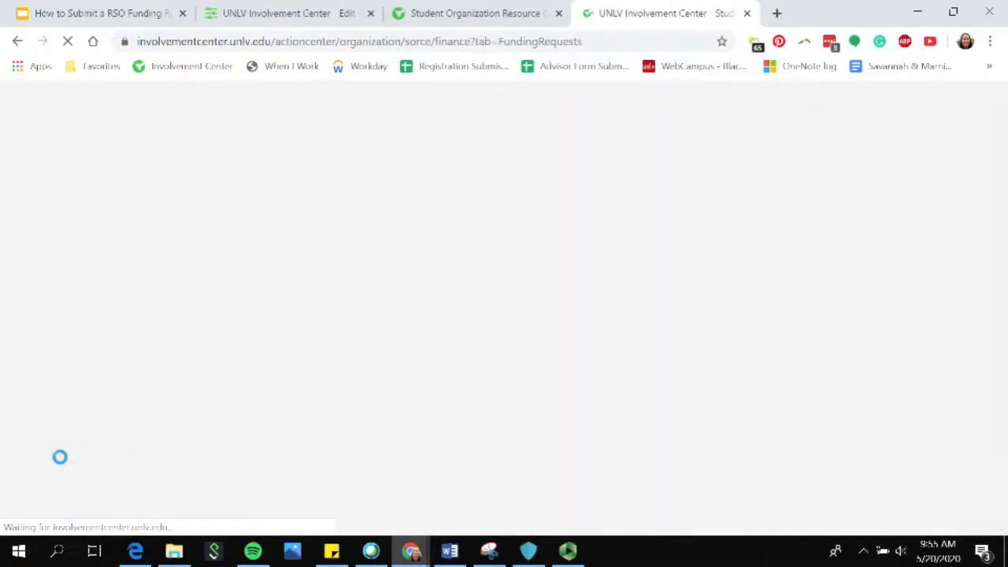
{"action": "scroll", "coordinate": [134, 469], "scroll_direction": "down", "scroll_amount": 3}
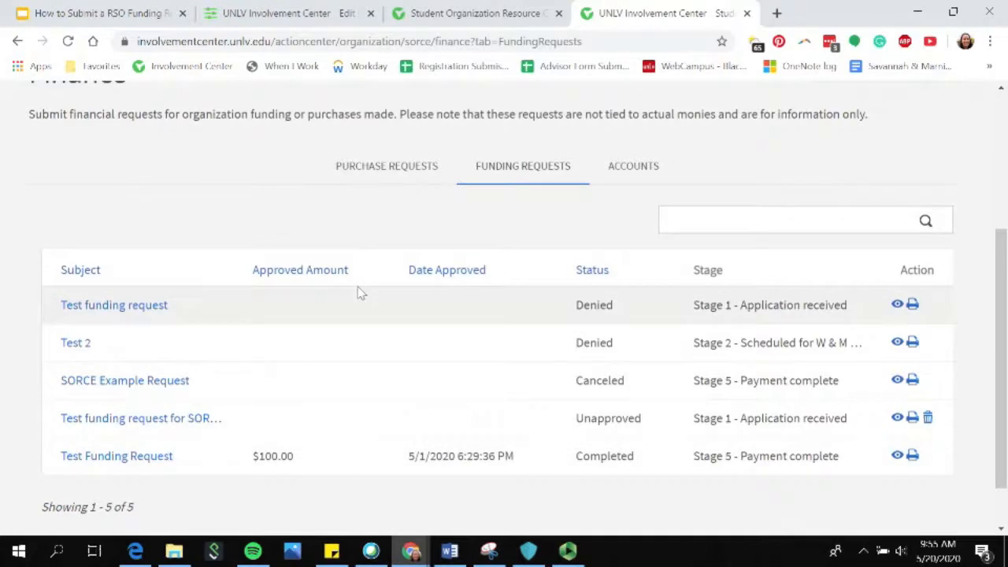
{"action": "scroll", "coordinate": [410, 237], "scroll_direction": "down", "scroll_amount": 1}
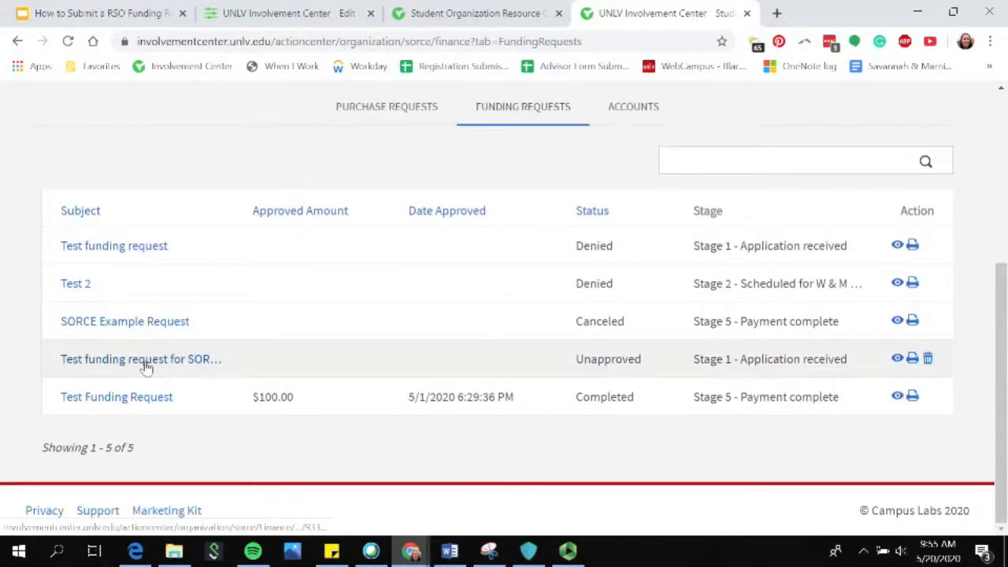
{"action": "scroll", "coordinate": [146, 366], "scroll_direction": "up", "scroll_amount": 3}
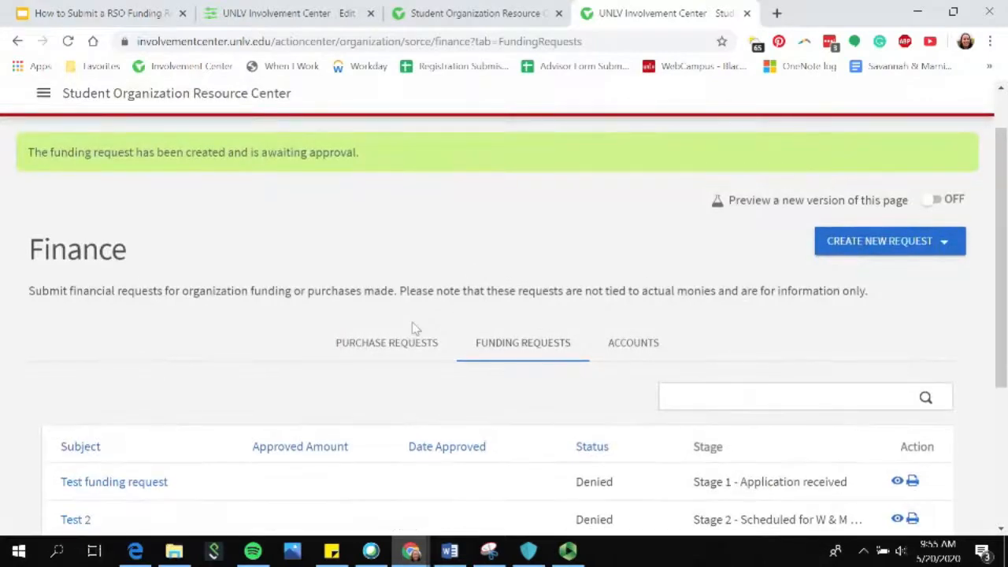
{"action": "scroll", "coordinate": [333, 326], "scroll_direction": "down", "scroll_amount": 3}
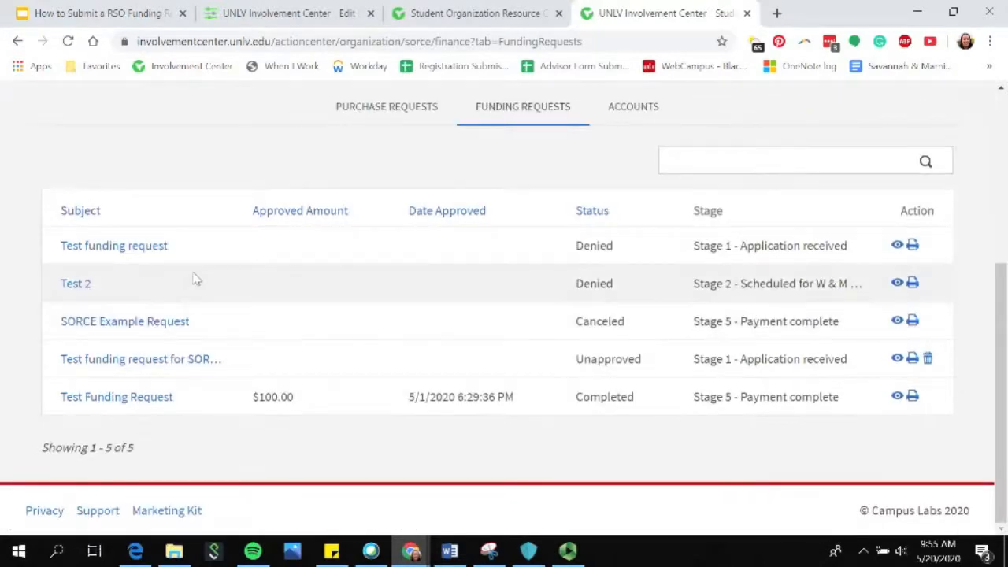